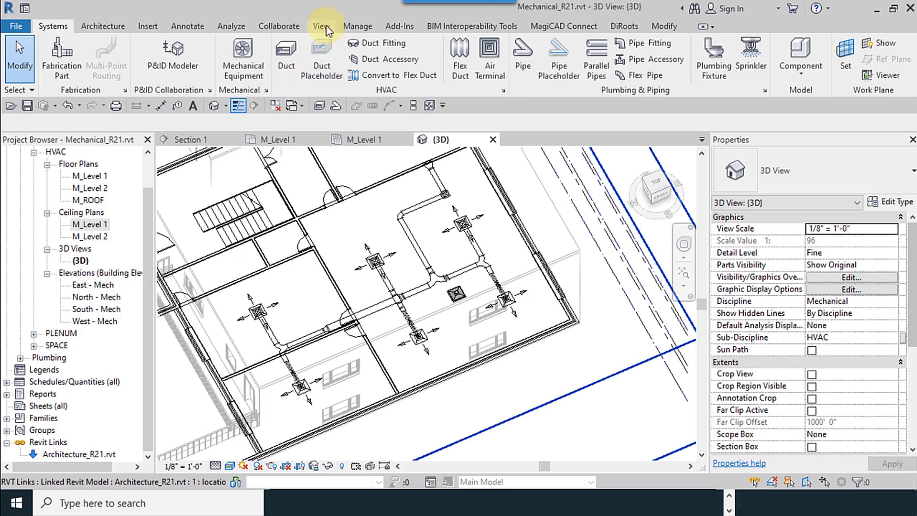
Step: Turn off the visibility of the imported Mech_CAD_Export.dwg in the 3D view's graphic overrides
left_click(321, 25)
left_click(127, 47)
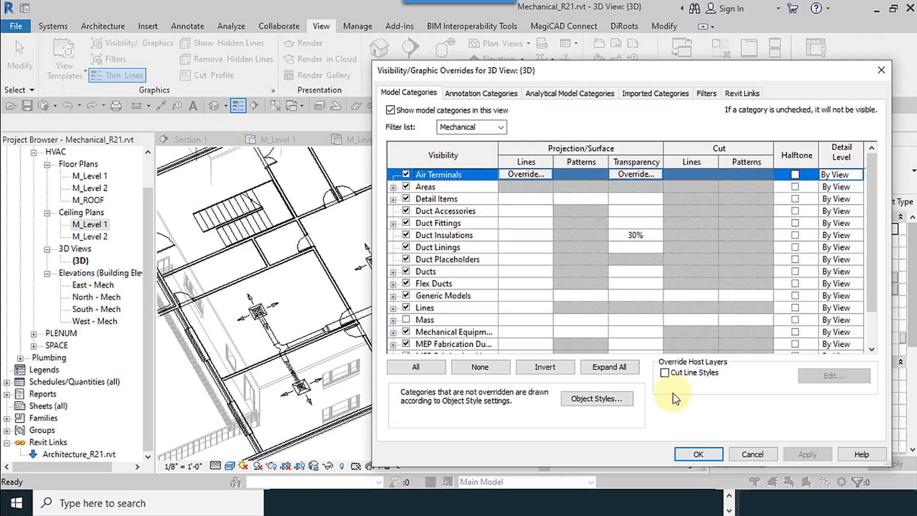
left_click(678, 93)
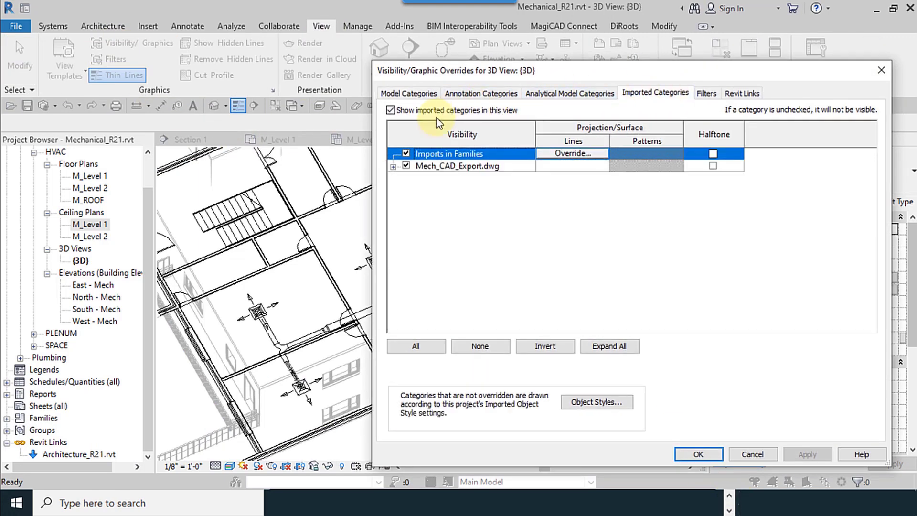
left_click(406, 166)
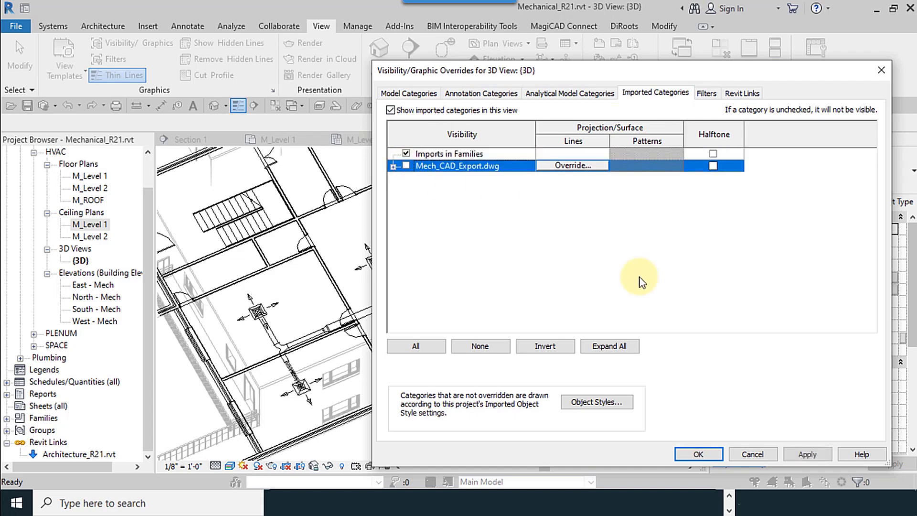
left_click(706, 453)
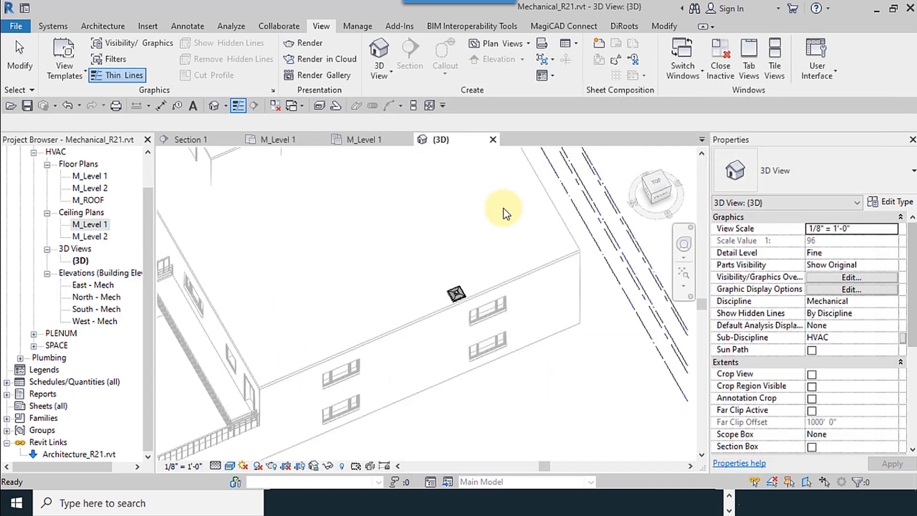
Step: Close the inactive views and open the M_Level 1 ceiling plan
left_click(545, 303)
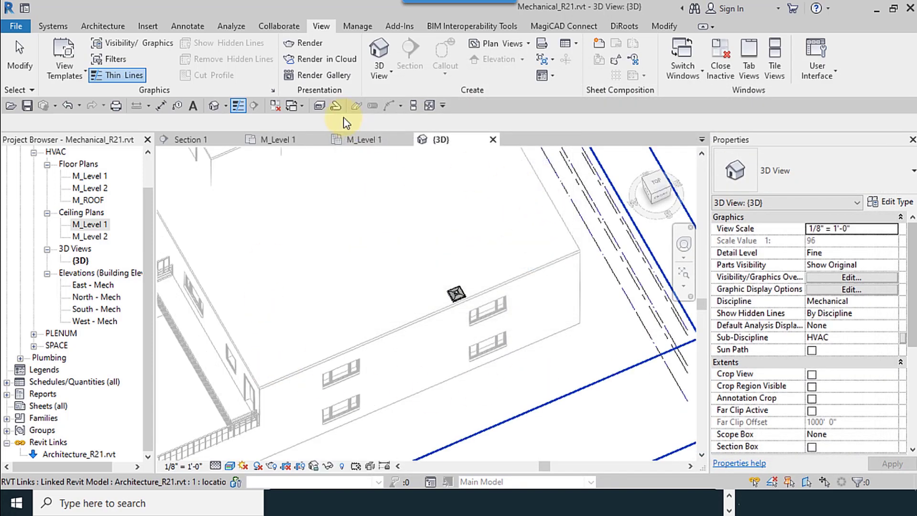
left_click(276, 107)
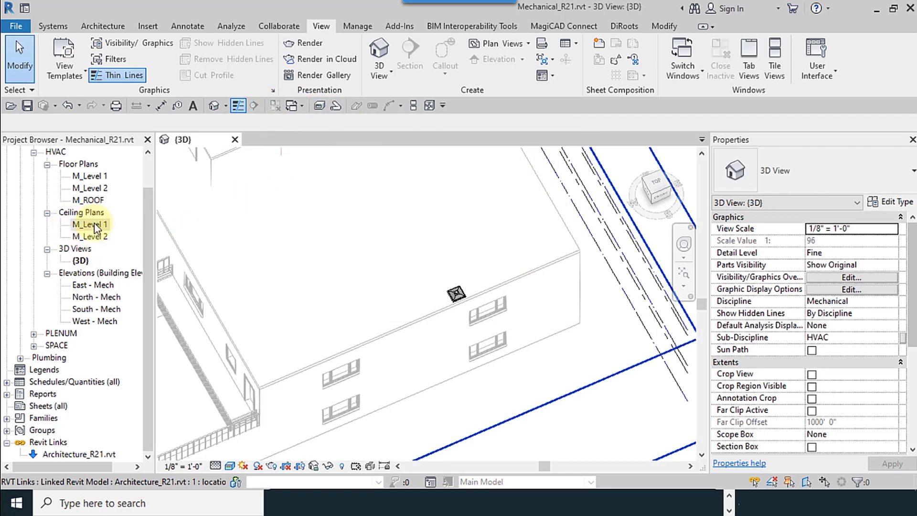
double_click(94, 224)
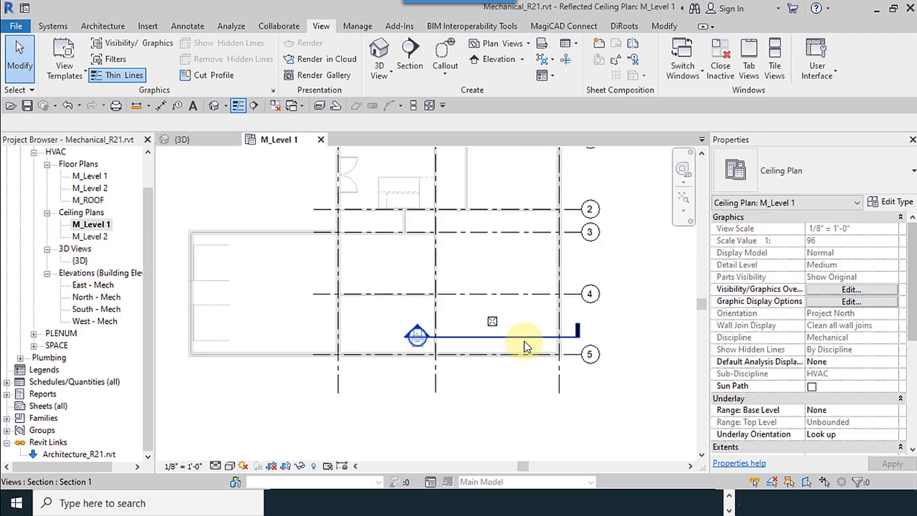
Step: Move the supply diffuser to the lower-left part of the room beside grid 5, about 22' 7" from the right-hand wall
scroll(526, 346, "up", 5)
left_click(460, 265)
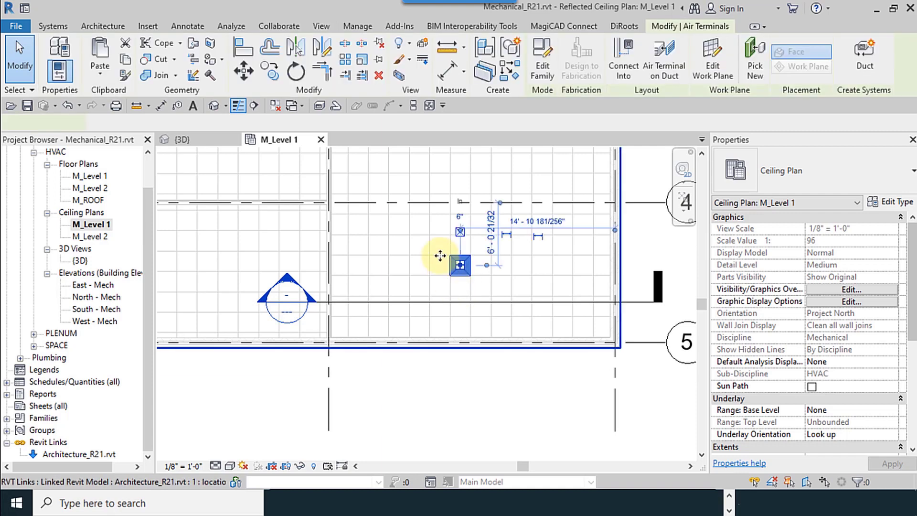
scroll(446, 196, "up", 2)
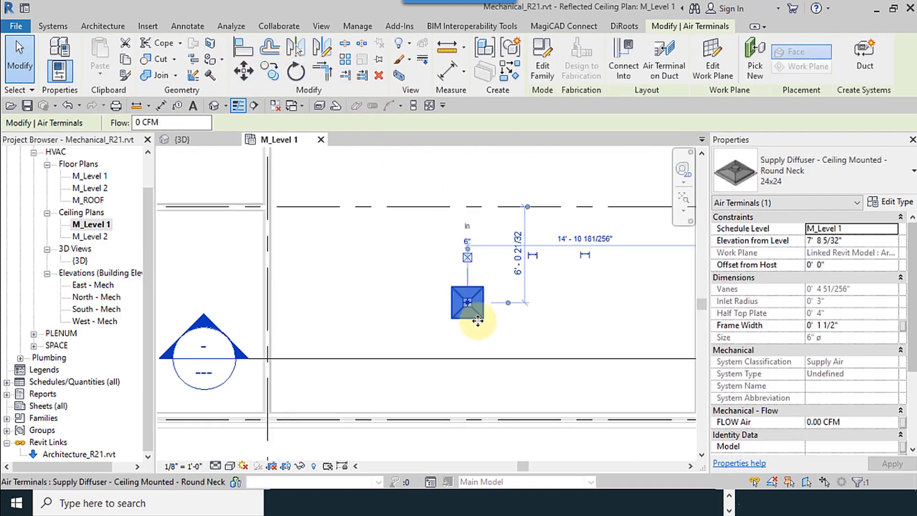
scroll(469, 315, "down", 3)
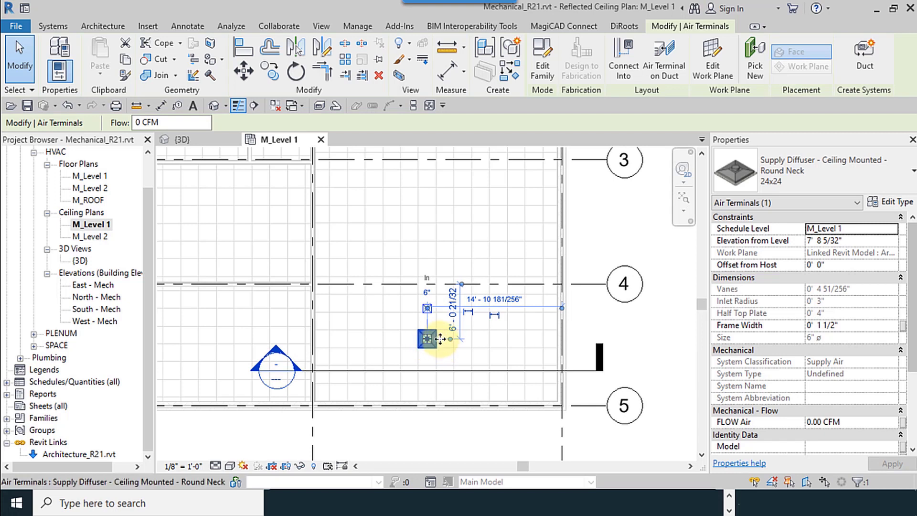
left_click_drag(438, 339, 357, 359)
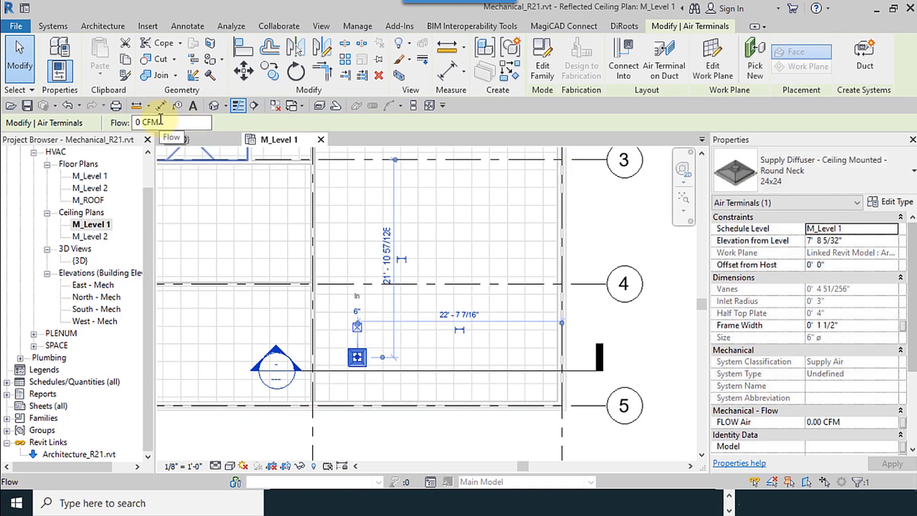
left_click(629, 325)
scroll(624, 335, "down", 2)
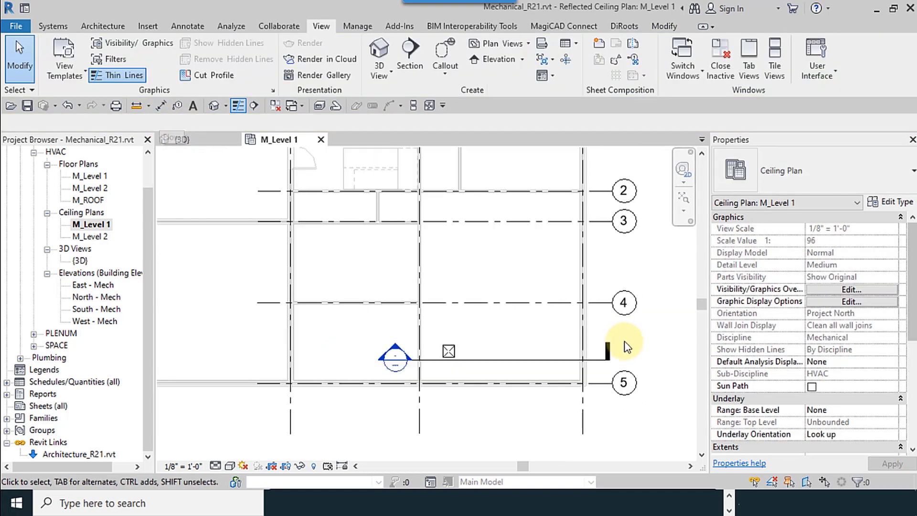
middle_click_drag(677, 353, 585, 381)
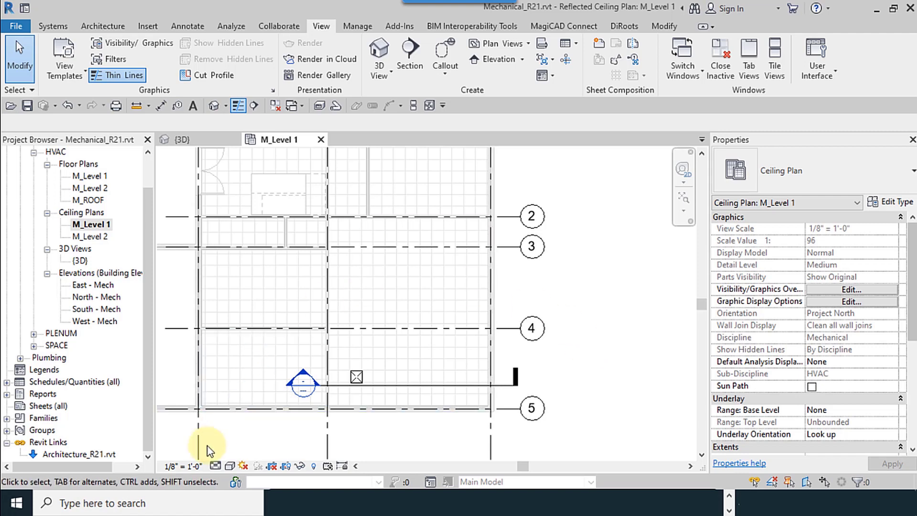
left_click(191, 466)
left_click(640, 323)
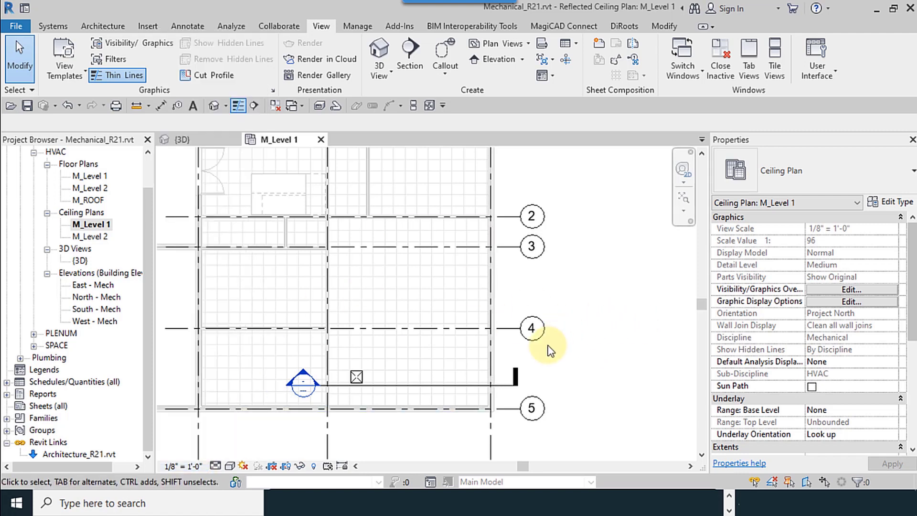
scroll(597, 386, "up", 1)
middle_click_drag(599, 386, 606, 385)
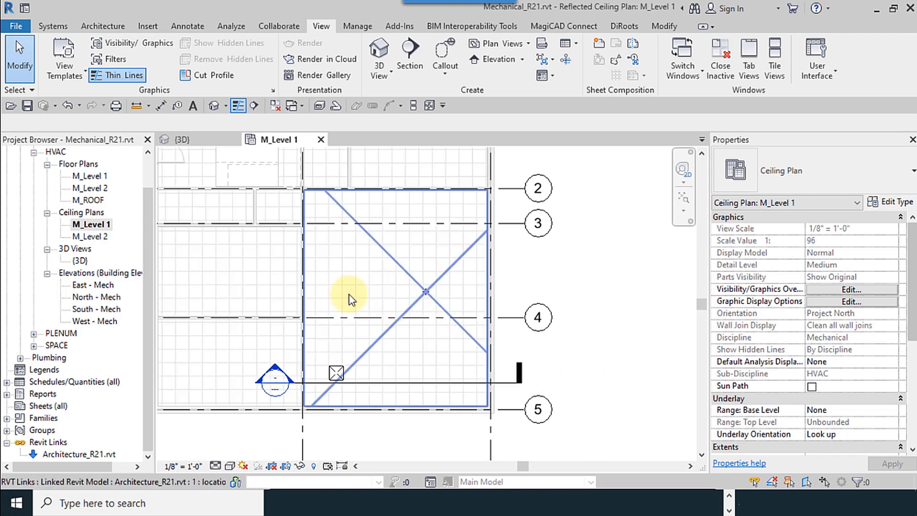
middle_click_drag(543, 348, 638, 380)
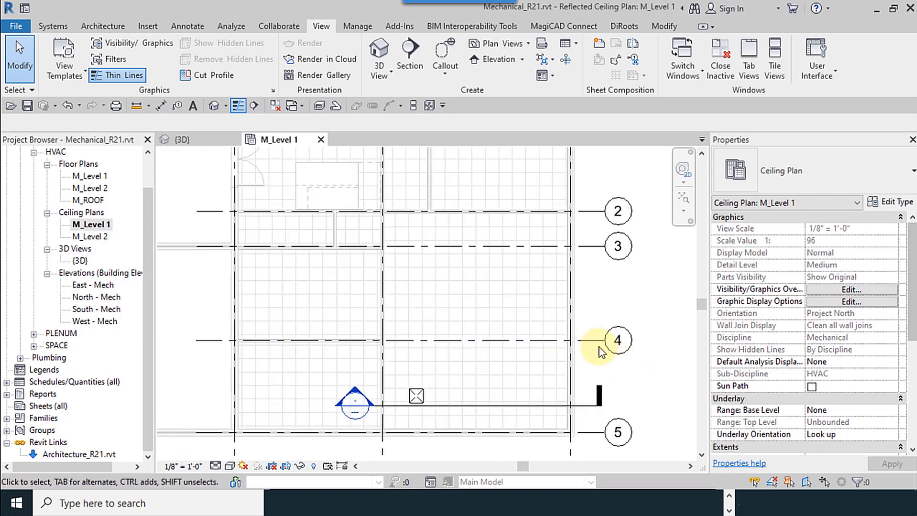
Step: Select the Hall 1 space containing the diffuser and examine its specified, calculated and actual supply airflow
left_click(529, 308)
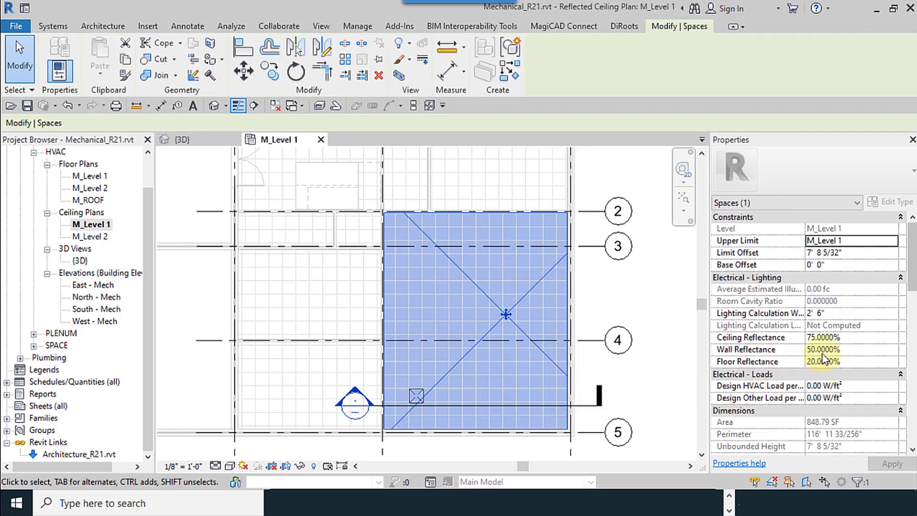
scroll(822, 358, "down", 5)
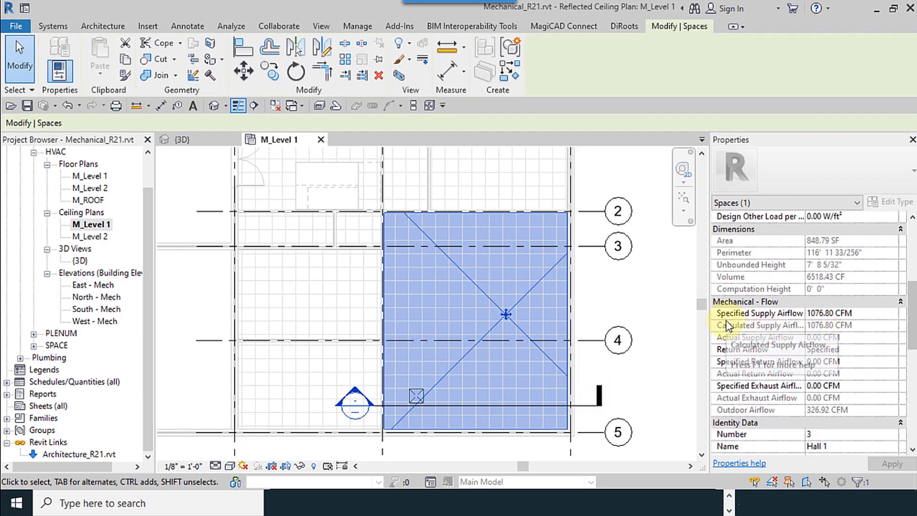
left_click_drag(709, 319, 674, 319)
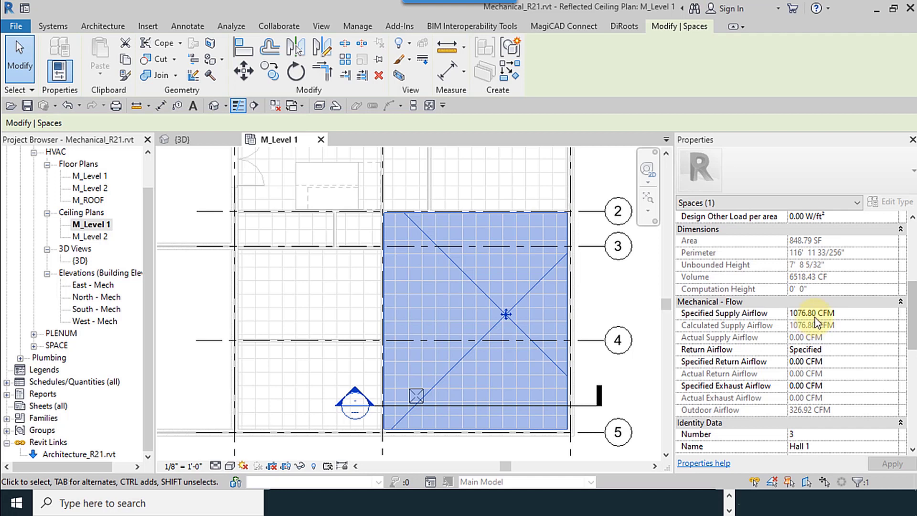
left_click_drag(849, 312, 792, 315)
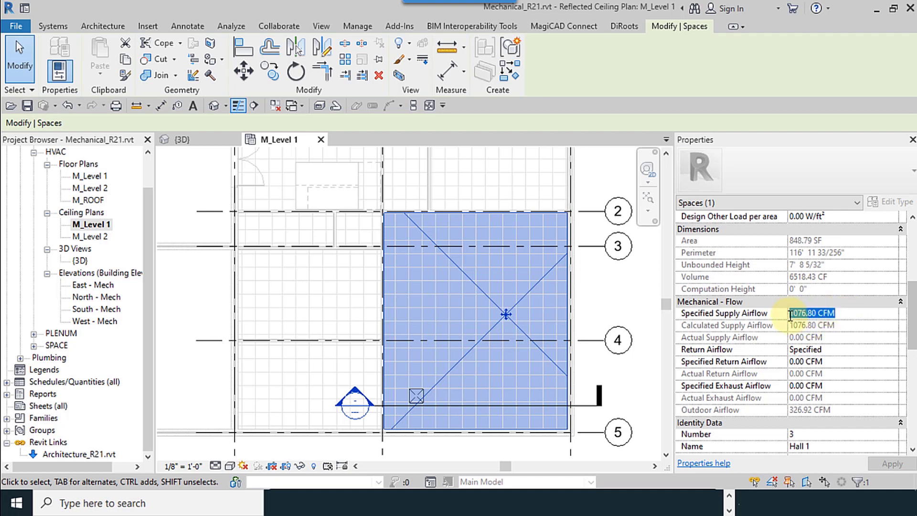
left_click(811, 323)
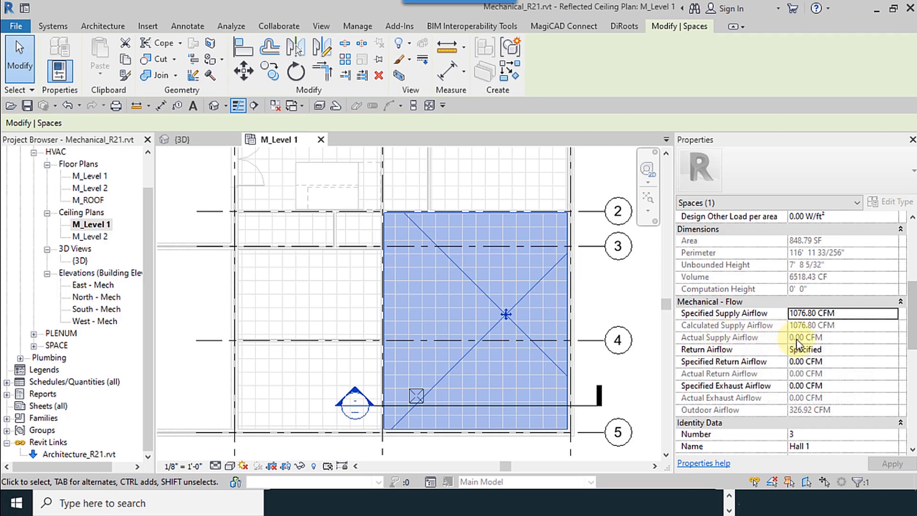
left_click(626, 399)
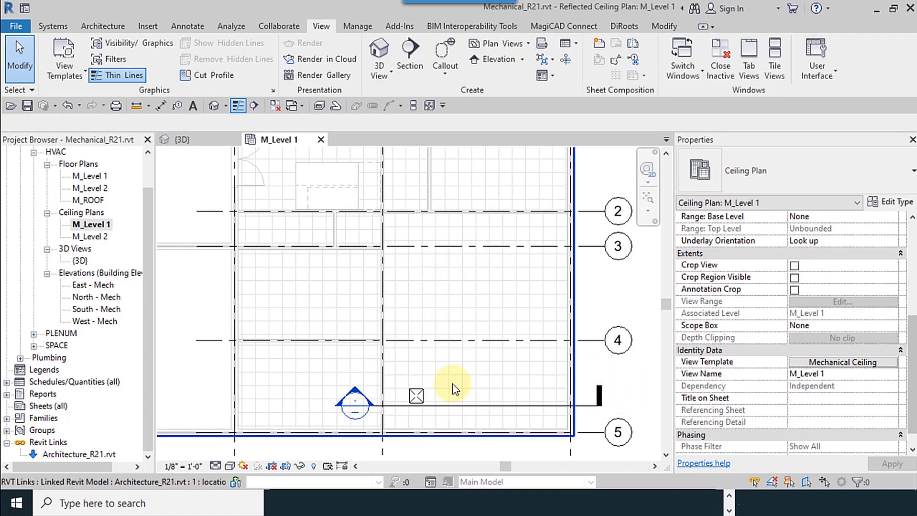
Step: Set the flow of the supply diffuser in Hall 1 to 250 CFM
left_click(416, 396)
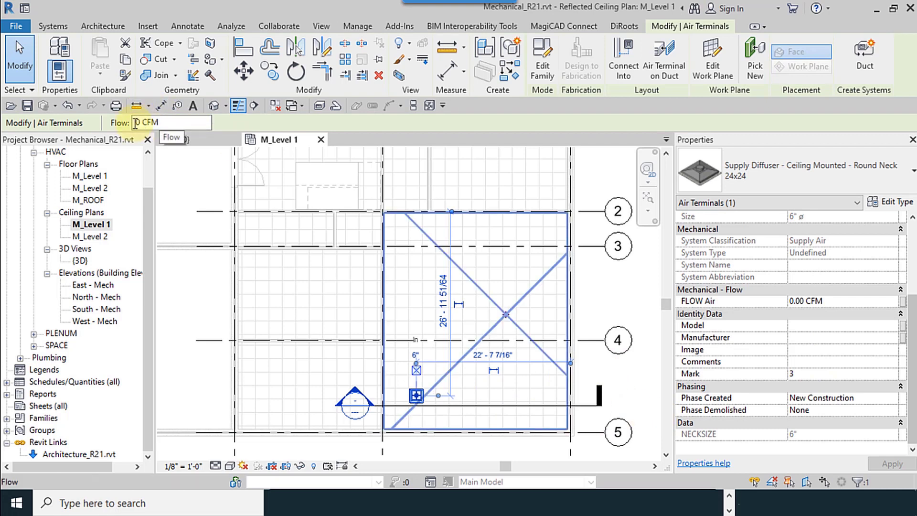
left_click(137, 123)
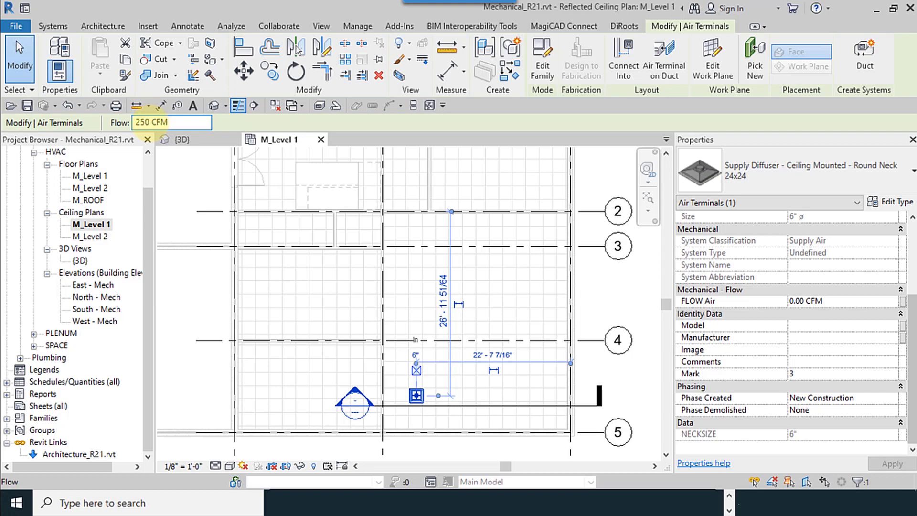
key("Return")
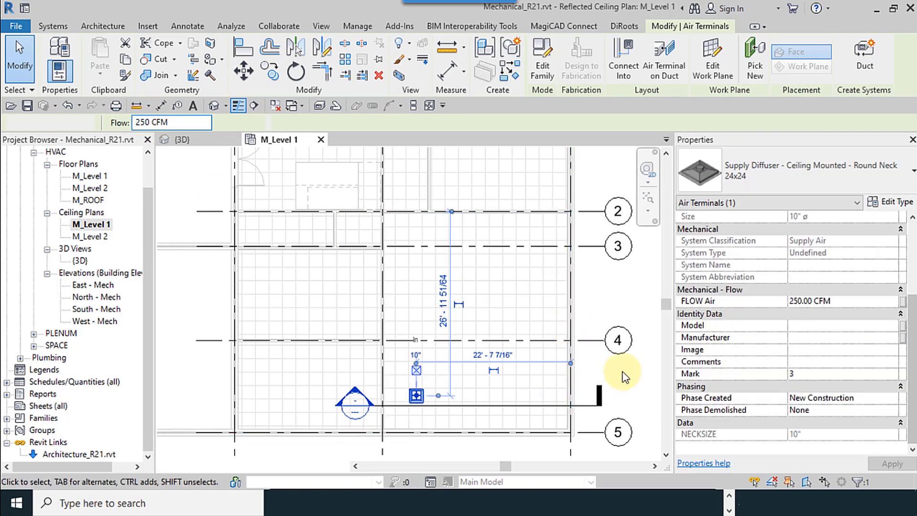
key("Escape")
Step: Recheck the actual supply airflow in the Hall 1 space properties
left_click(536, 285)
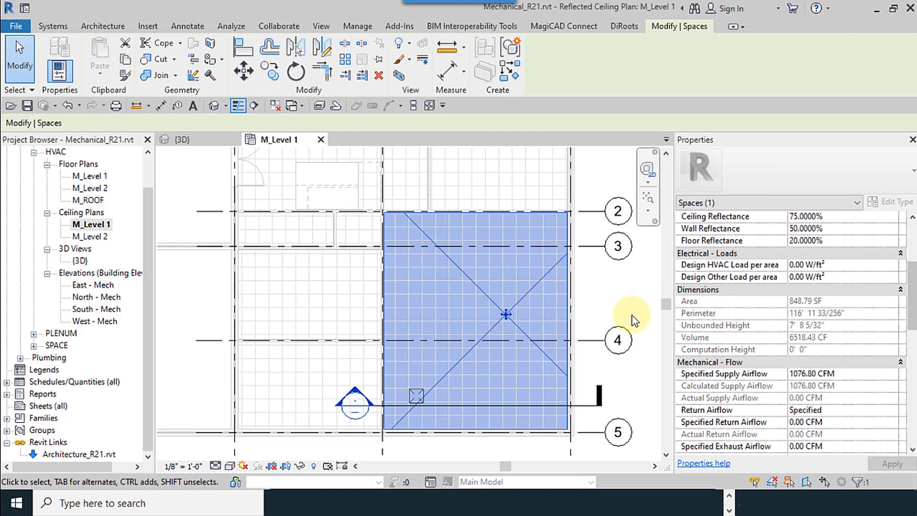
scroll(803, 394, "down", 3)
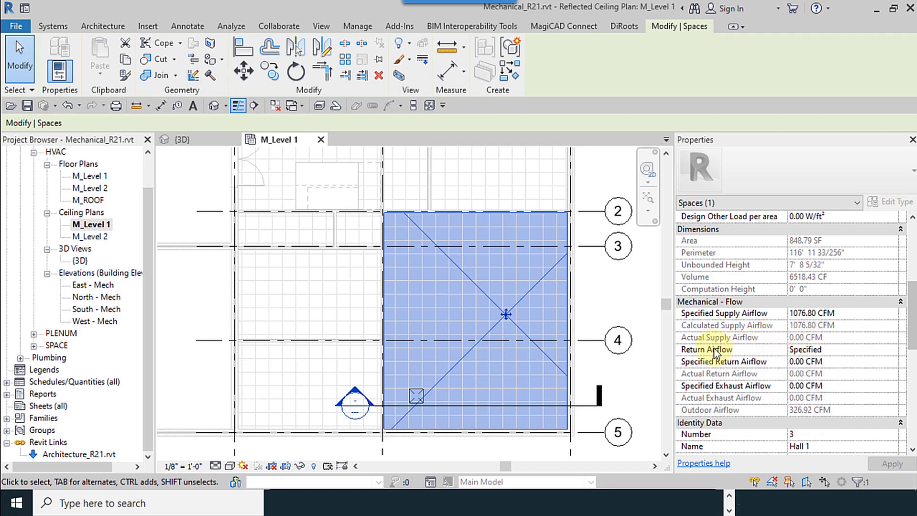
left_click(643, 368)
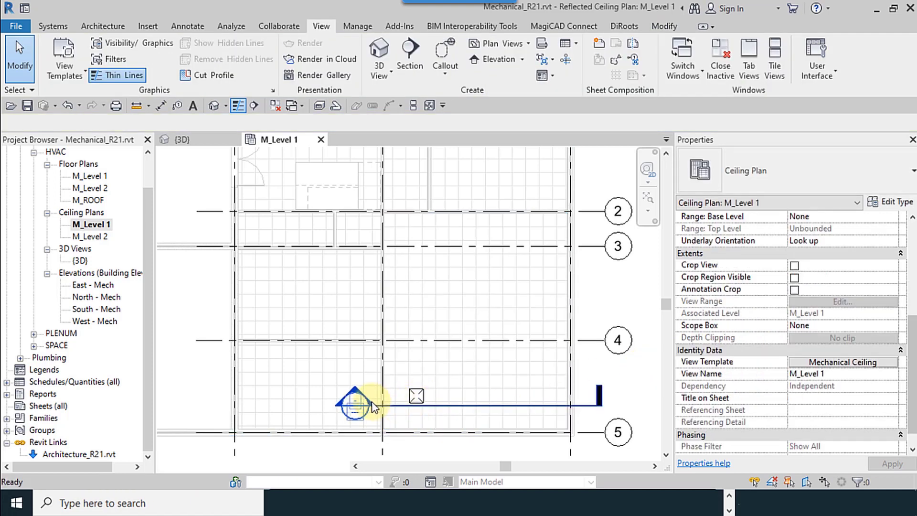
Step: Go to the Section 1 view and open the family of its supply diffuser for editing
double_click(354, 401)
scroll(346, 392, "up", 5)
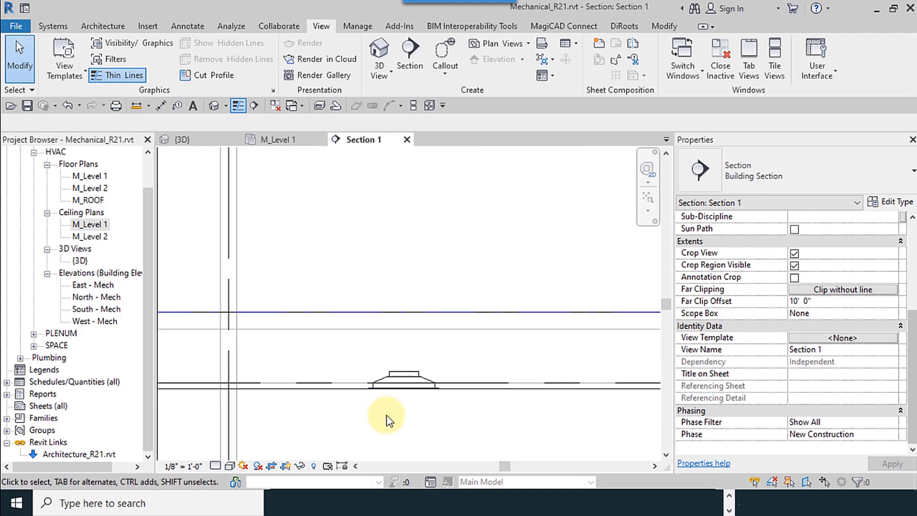
middle_click_drag(383, 420, 435, 317)
left_click(386, 276)
scroll(374, 312, "down", 2)
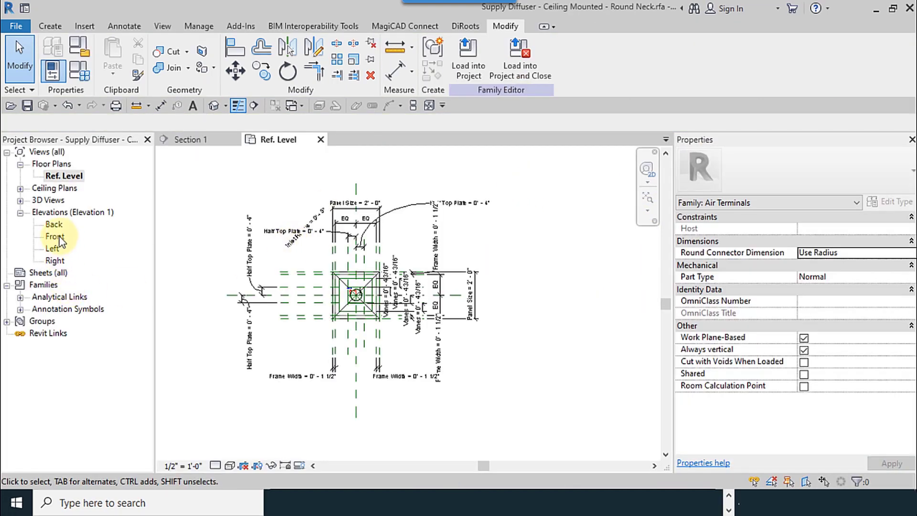
Step: Open the diffuser family's Front elevation and enable its Room Calculation Point
double_click(55, 236)
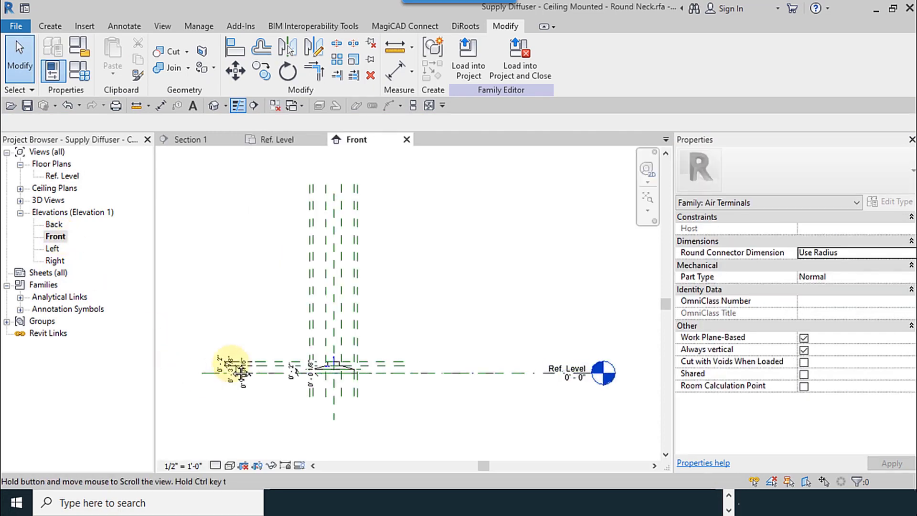
scroll(382, 287, "up", 5)
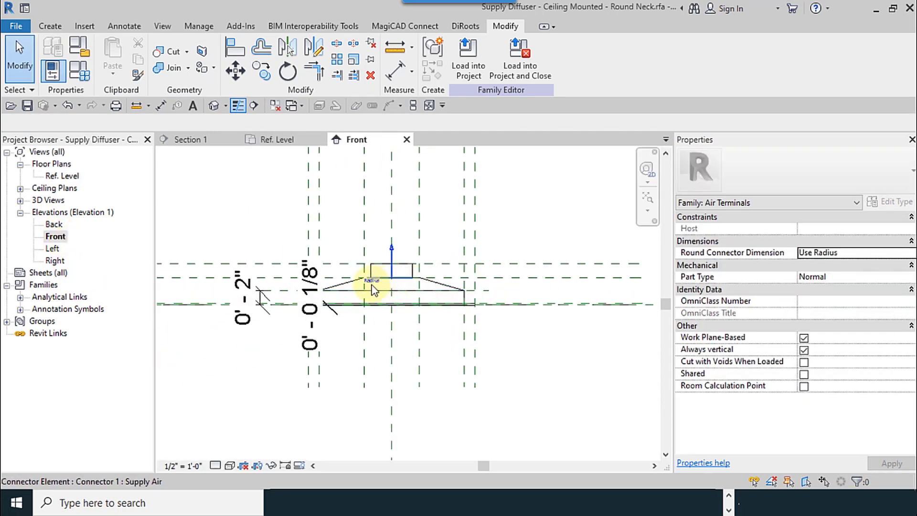
middle_click_drag(372, 289, 406, 322)
mouse_move(687, 388)
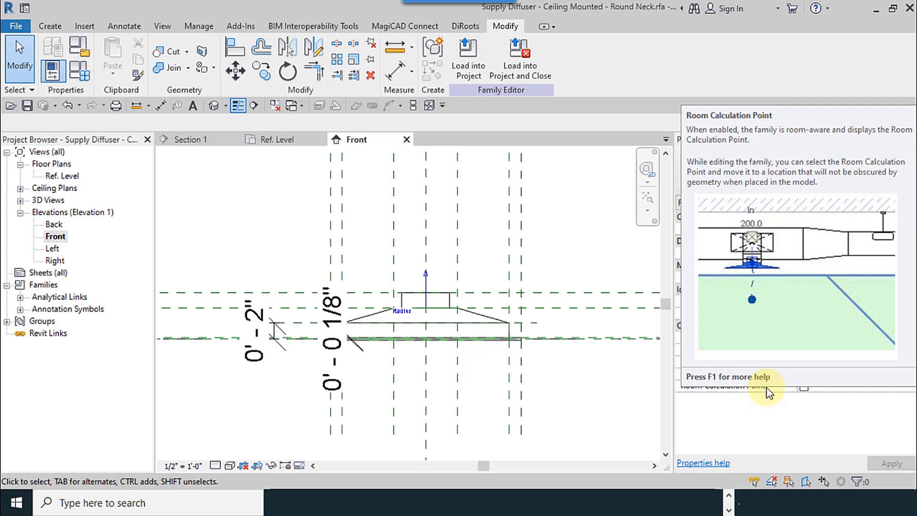
left_click(804, 386)
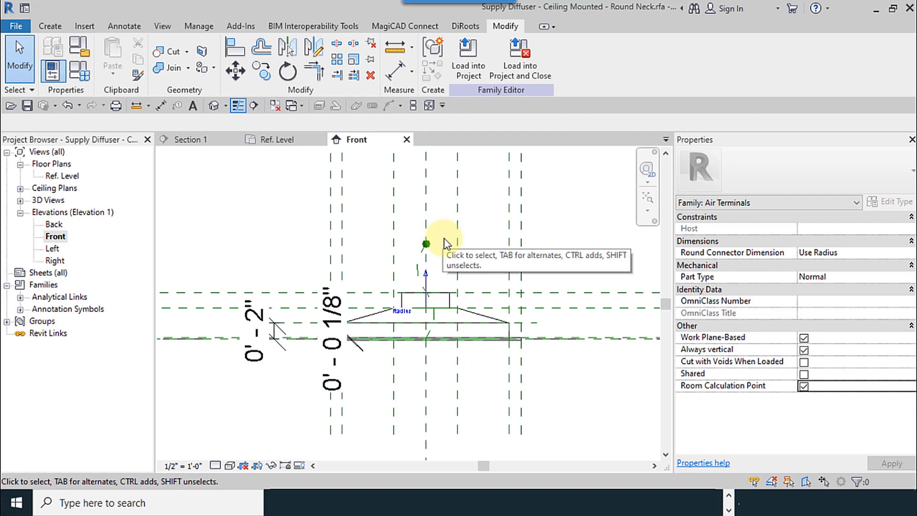
middle_click_drag(467, 335, 488, 289)
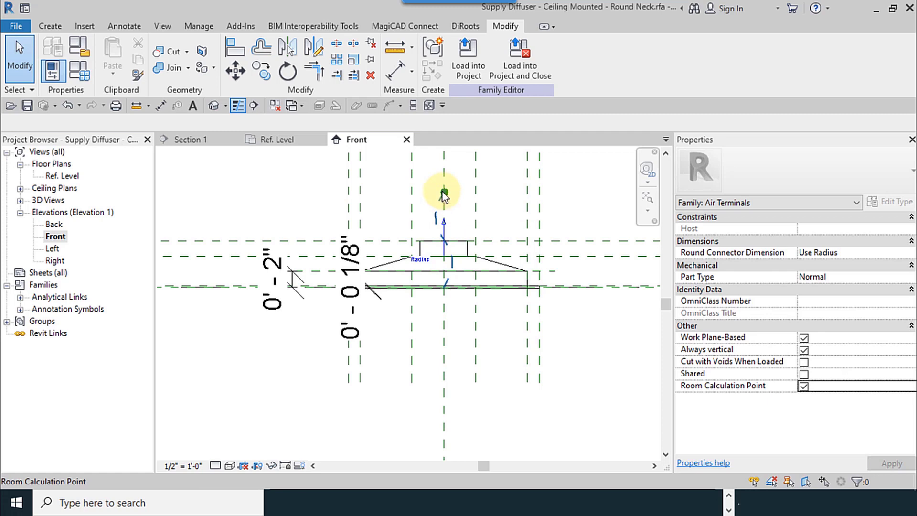
Step: Move the room calculation point below the diffuser face and load the family into the project, overwriting the existing version and its parameter values
left_click_drag(442, 194, 444, 352)
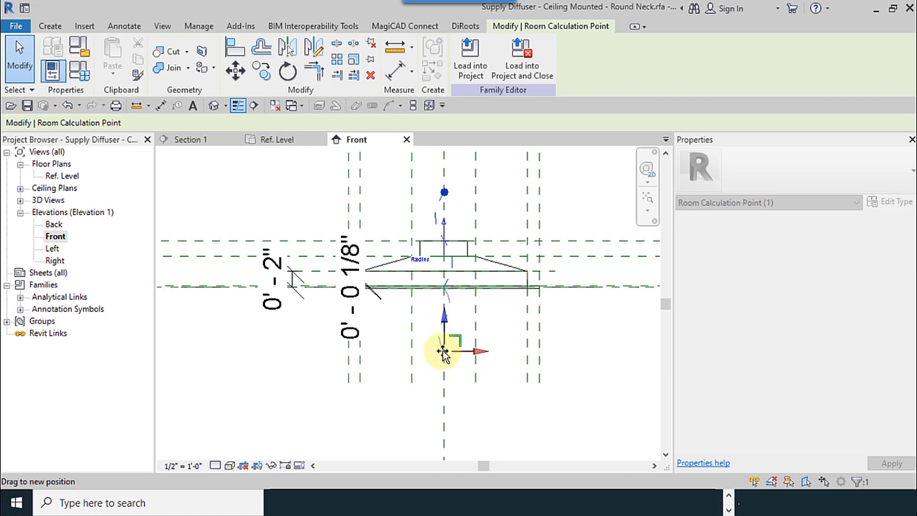
left_click(195, 429)
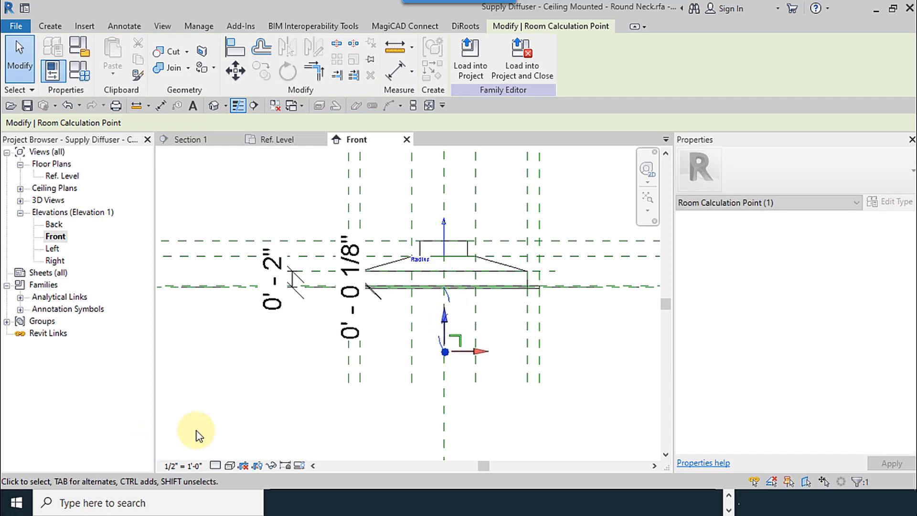
left_click(468, 57)
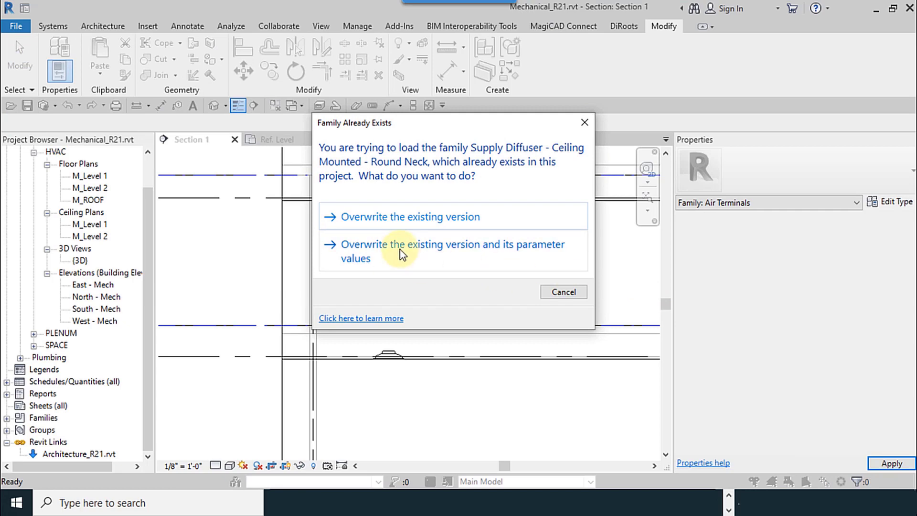
left_click(405, 254)
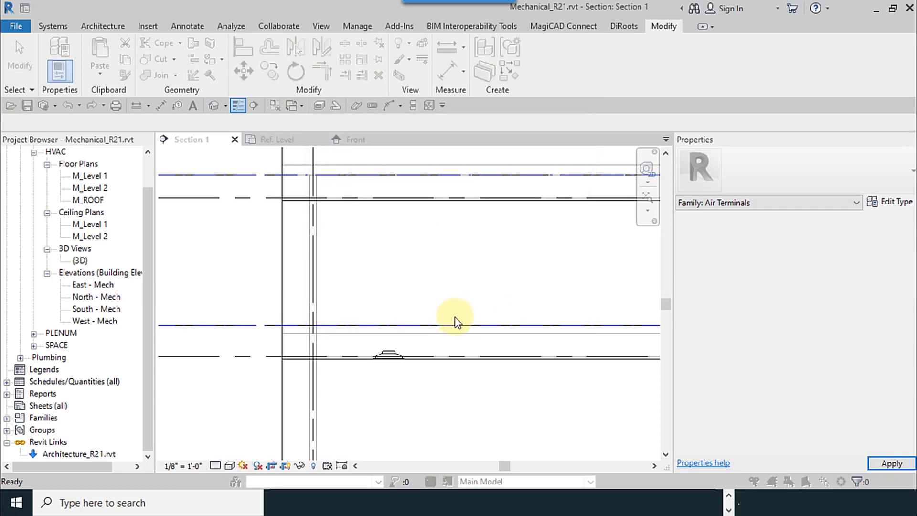
left_click(543, 299)
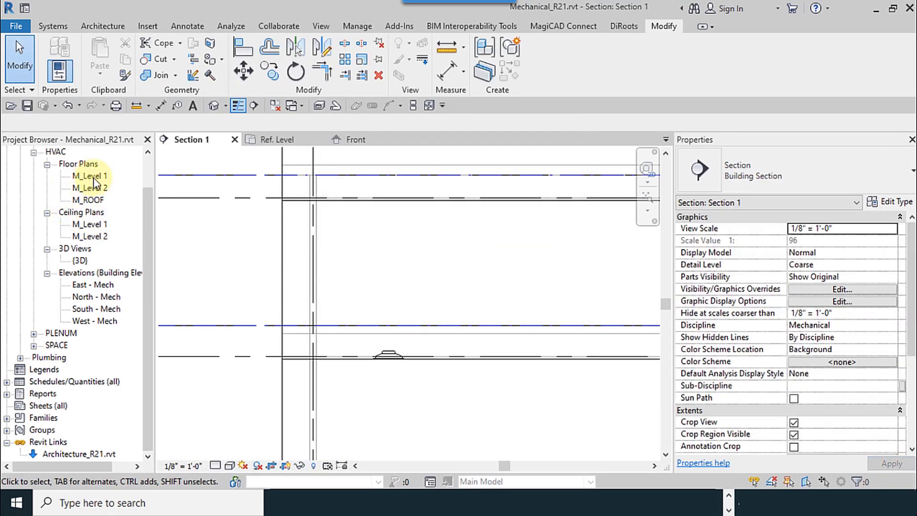
Step: Open the M_Level 1 ceiling plan at the supply diffuser in Hall 1
left_click(93, 177)
left_click(99, 225)
double_click(99, 224)
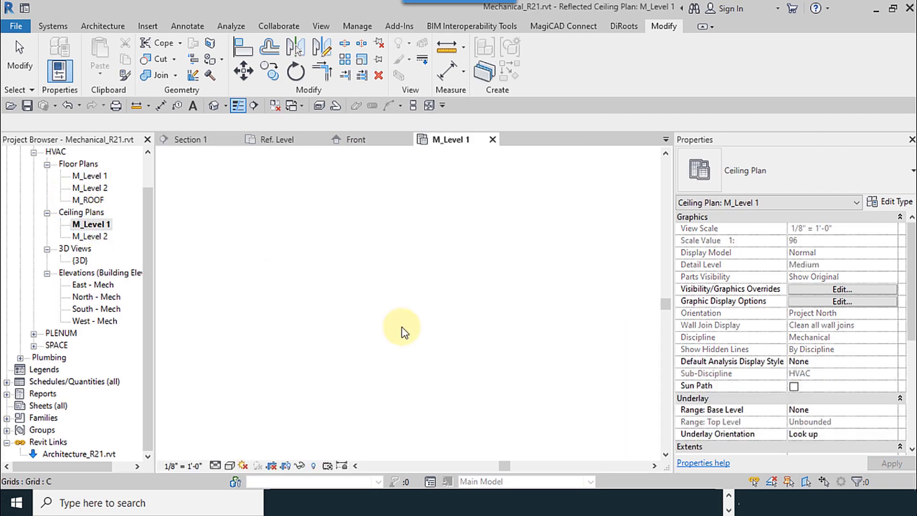
scroll(399, 334, "up", 6)
Step: Review the flow and mechanical properties of the supply diffuser in Hall 1
left_click(566, 329)
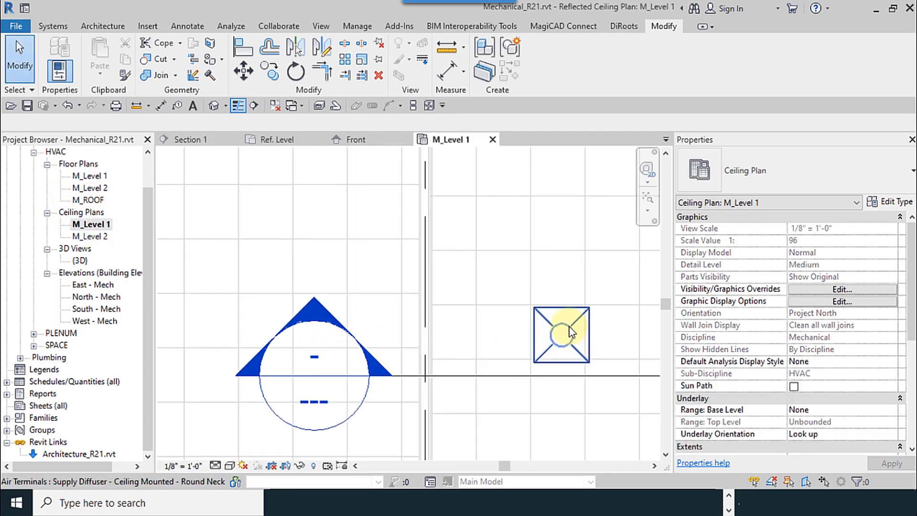
scroll(806, 331, "down", 2)
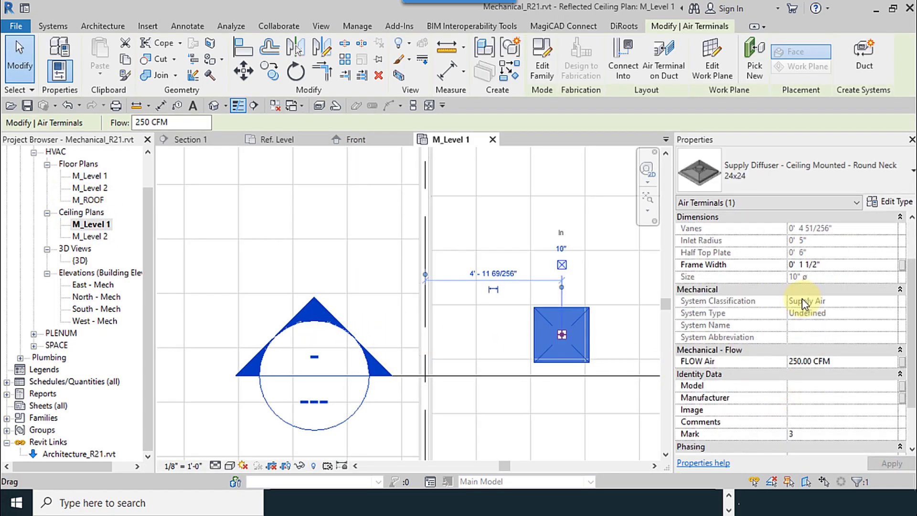
scroll(801, 298, "up", 2)
scroll(818, 354, "down", 4)
scroll(439, 301, "down", 3)
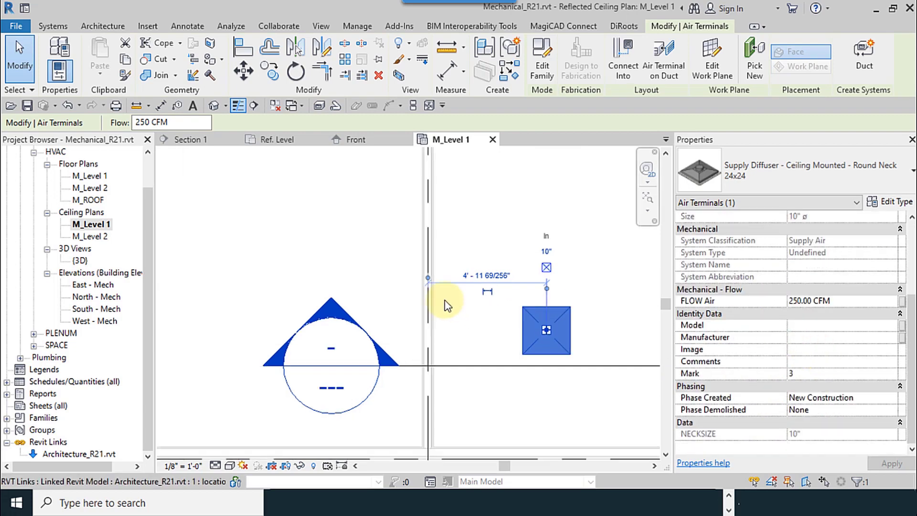
scroll(276, 375, "down", 3)
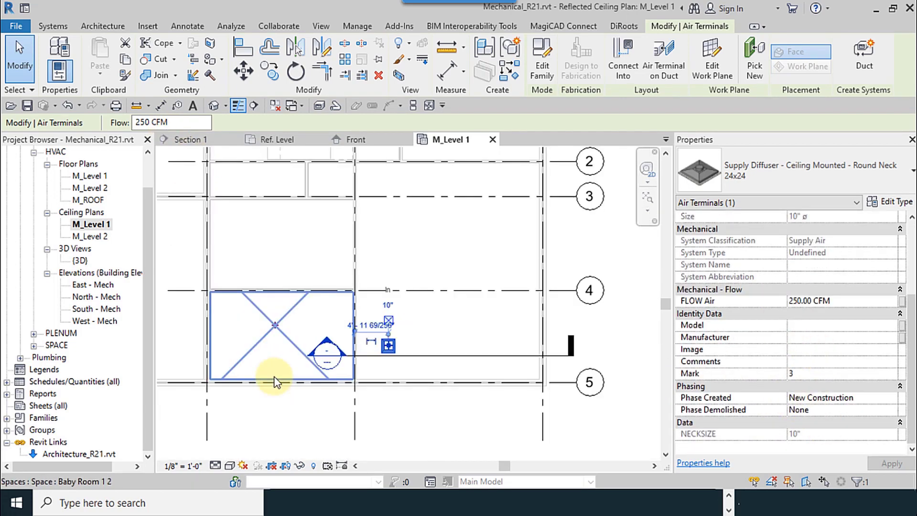
Step: Check the actual supply airflow in the properties of the Hall 1 space
left_click(528, 383)
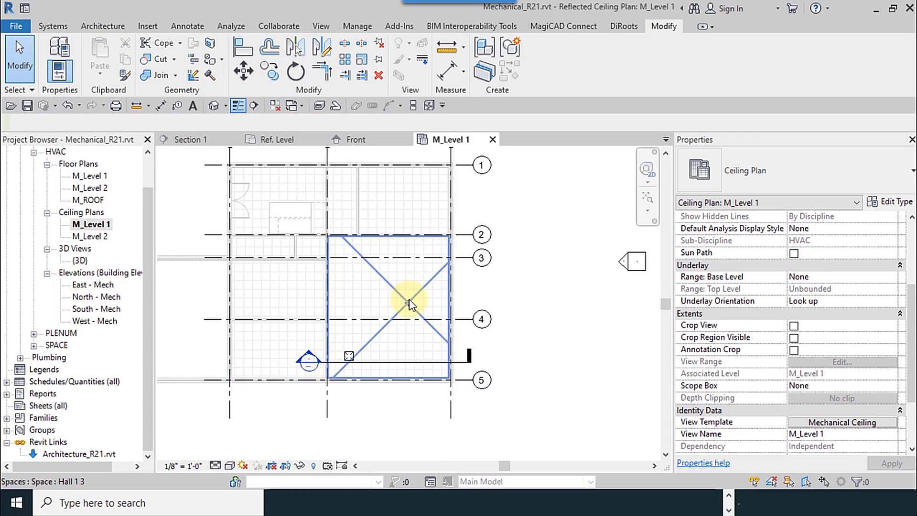
left_click(409, 300)
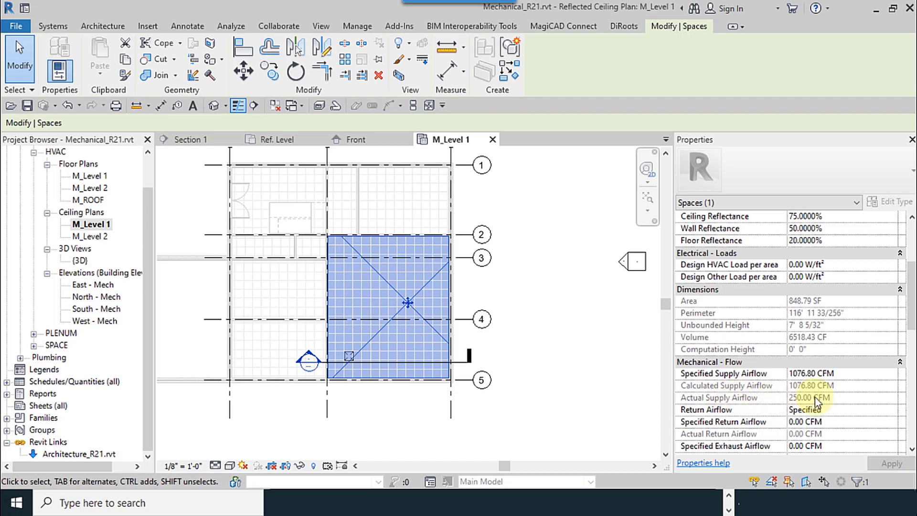
scroll(747, 406, "down", 3)
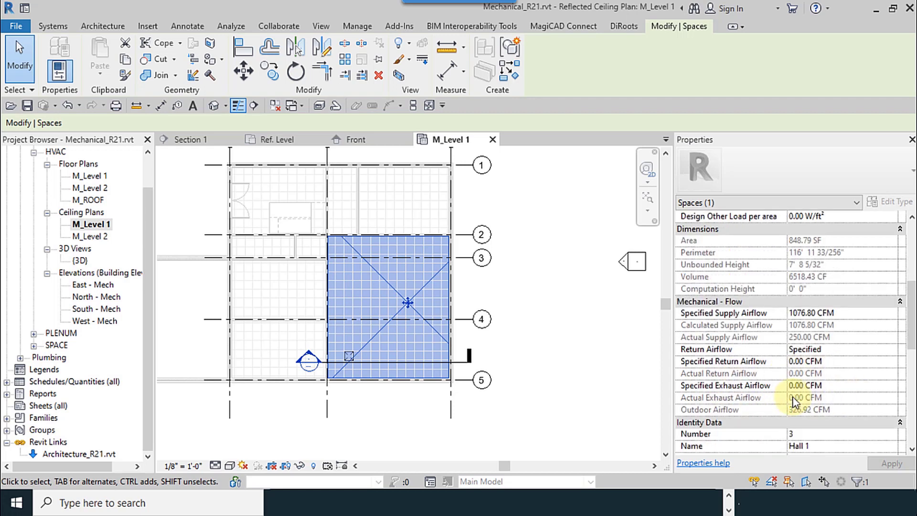
scroll(784, 361, "down", 1)
left_click(611, 365)
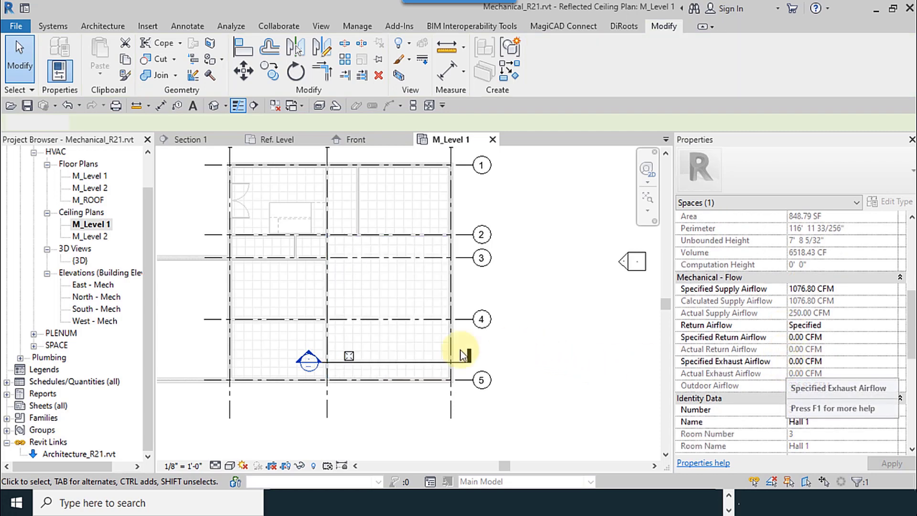
Step: Align the supply diffuser's edges with the vertical and horizontal ceiling grid lines in Hall 1
scroll(340, 367, "up", 3)
scroll(351, 366, "up", 3)
key("a")
key("l")
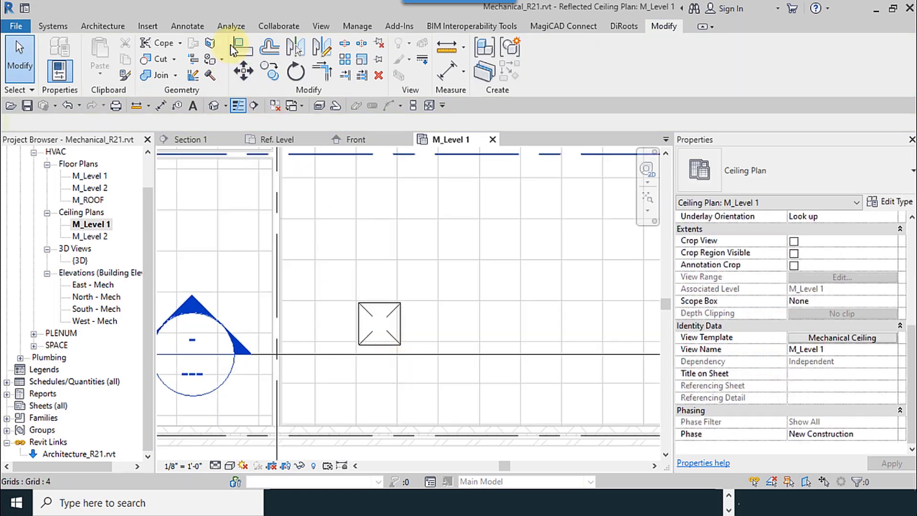
left_click(358, 280)
left_click(359, 319)
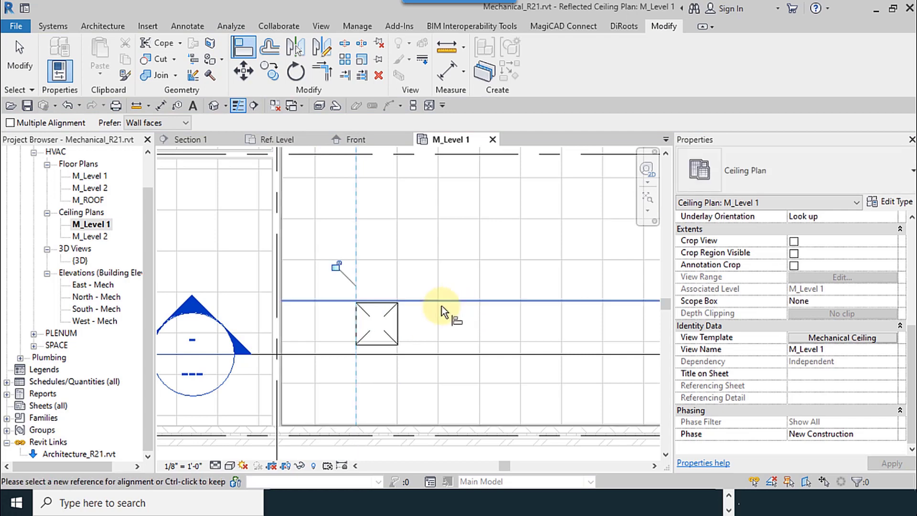
scroll(340, 325, "down", 4)
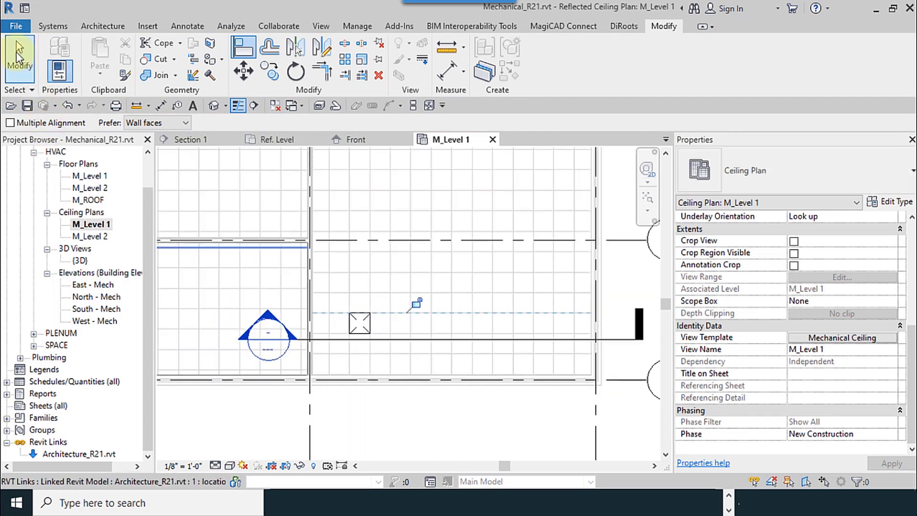
key("Escape")
key("Escape")
Step: Create a similar 24x24 supply diffuser in the same ceiling grid row near Hall 1's opposite side, about 8' from grid line 4
left_click(360, 323)
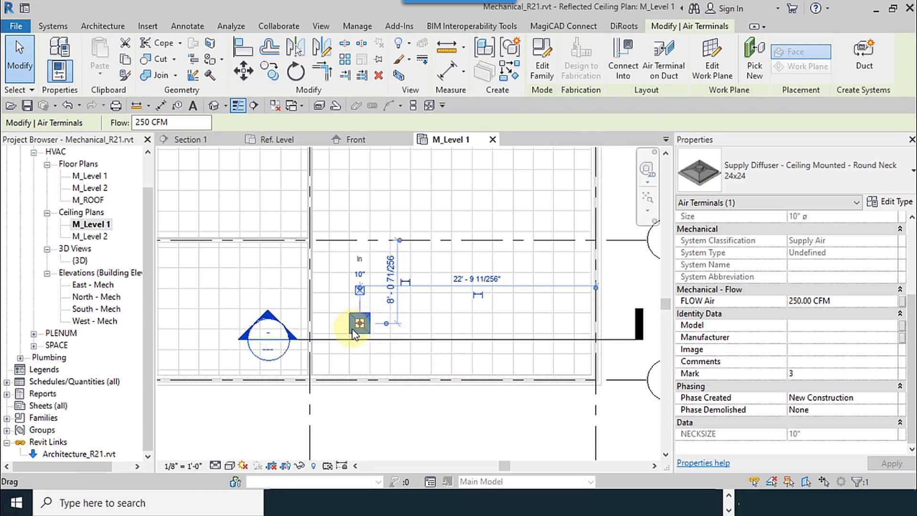
scroll(350, 325, "up", 2)
key("c")
key("s")
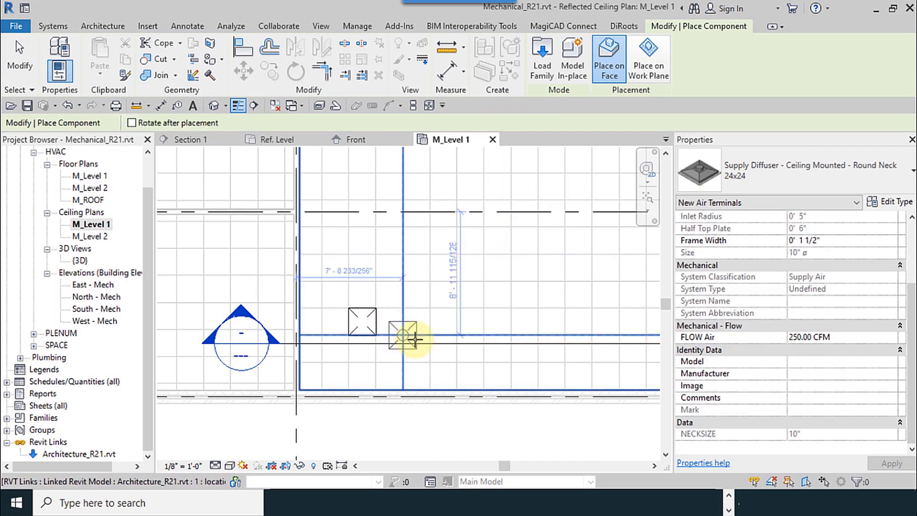
middle_click_drag(410, 339, 320, 344)
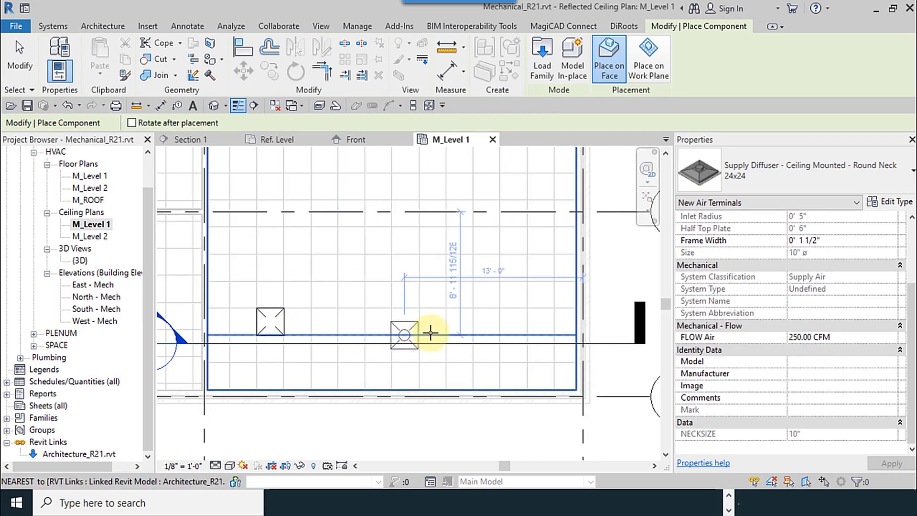
left_click(485, 324)
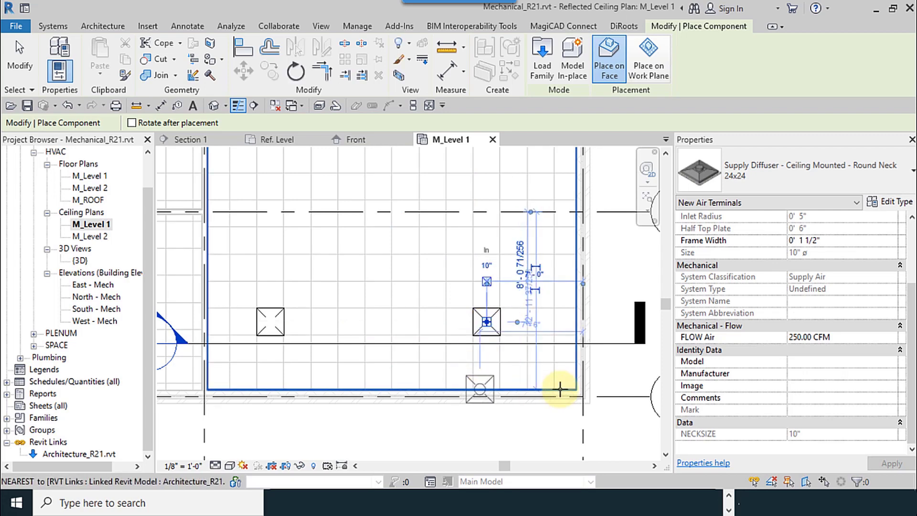
scroll(557, 382, "down", 2)
left_click(20, 57)
scroll(477, 379, "down", 1)
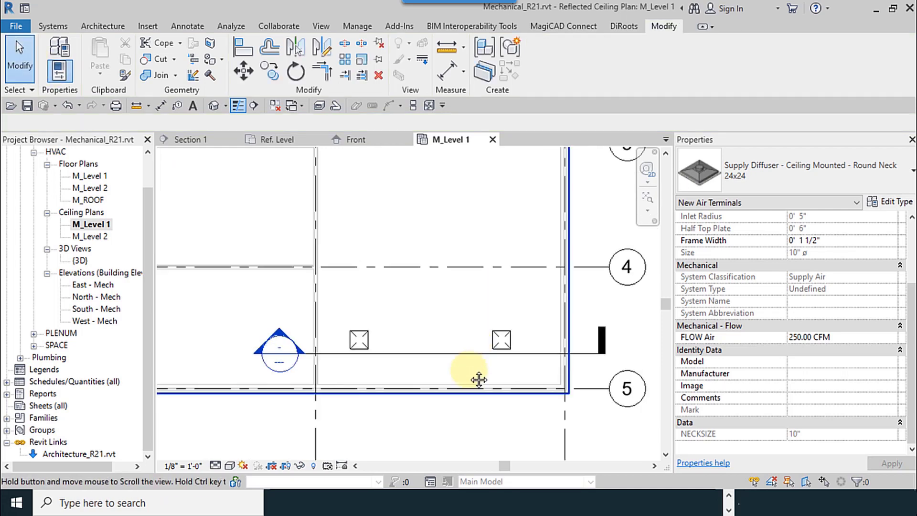
Step: Deselect the linked architectural model and turn off the selection of links
middle_click_drag(478, 379, 473, 406)
scroll(473, 407, "up", 1)
left_click(319, 346)
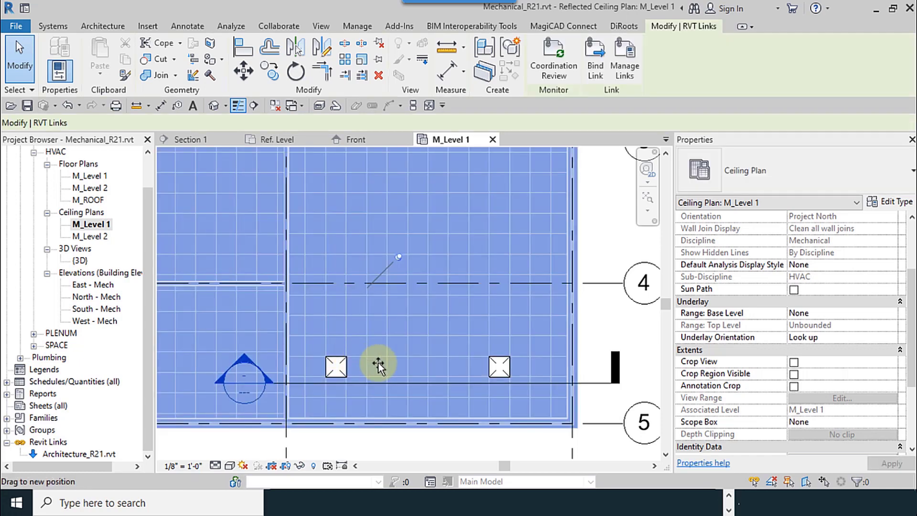
key("Escape")
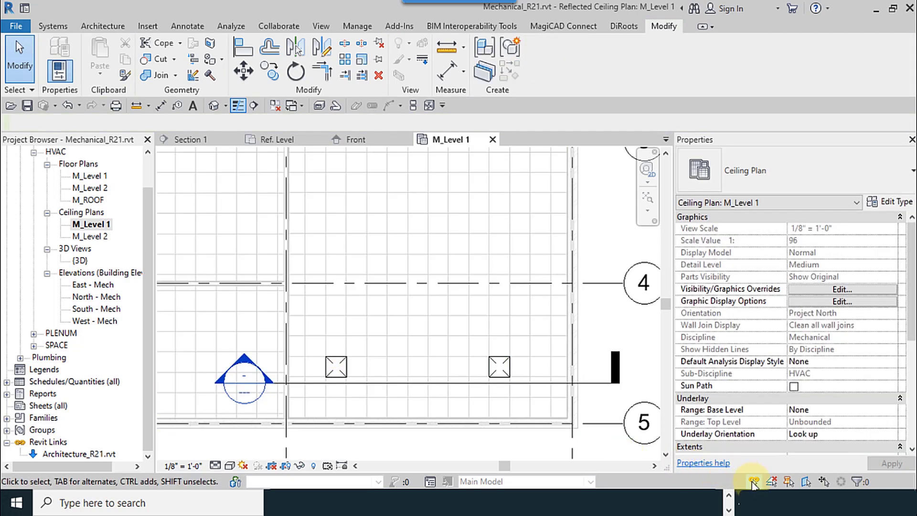
Step: Array both supply diffusers together as a linear array of 3 rows, running up the plan at 12'-0" spacing
left_click_drag(316, 340, 539, 399)
middle_click_drag(362, 352, 377, 385)
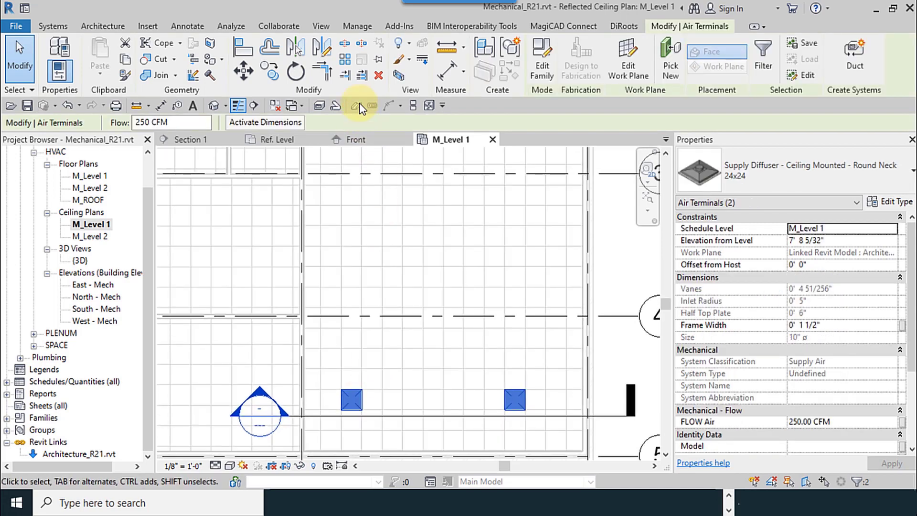
left_click(345, 61)
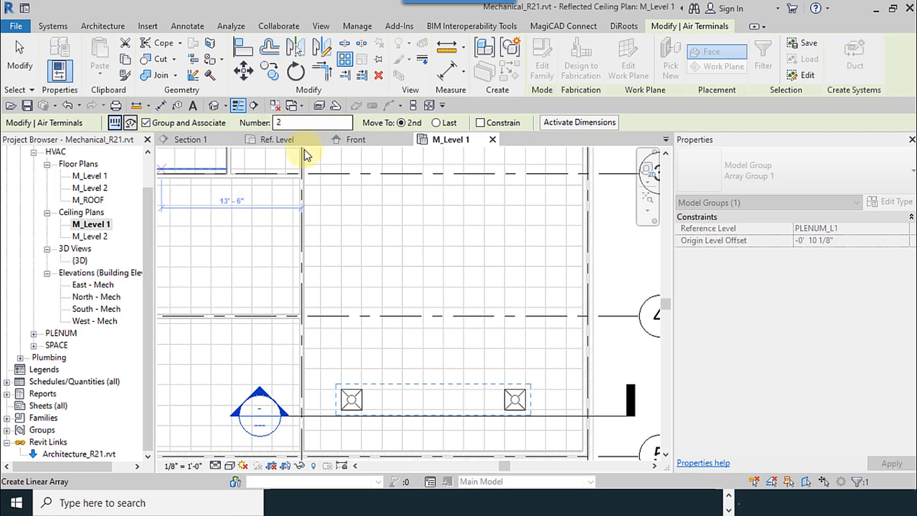
middle_click_drag(357, 186, 398, 269)
double_click(279, 122)
type("3")
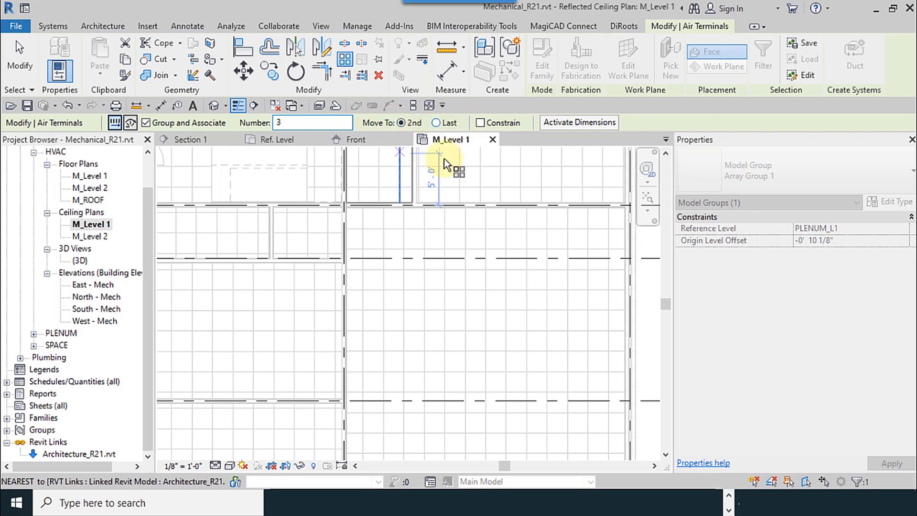
scroll(441, 246, "down", 2)
middle_click_drag(436, 313, 457, 283)
scroll(434, 369, "up", 1)
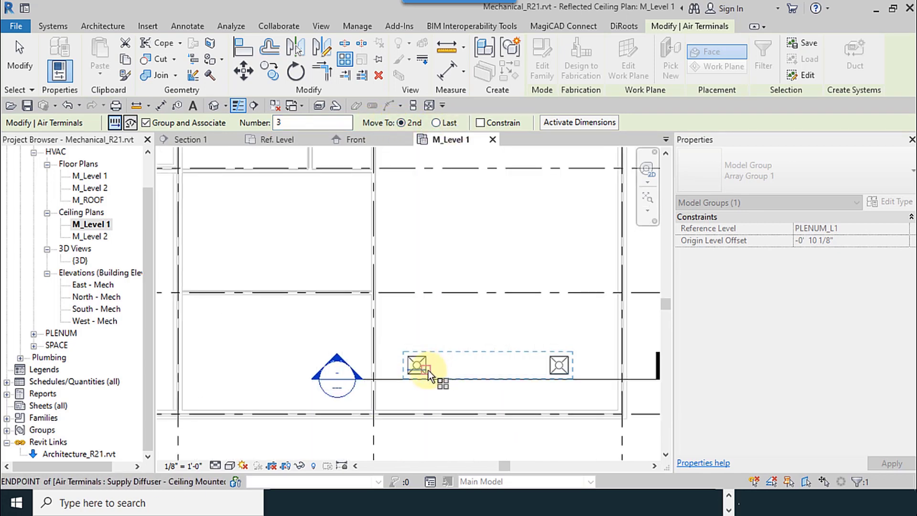
scroll(415, 364, "up", 2)
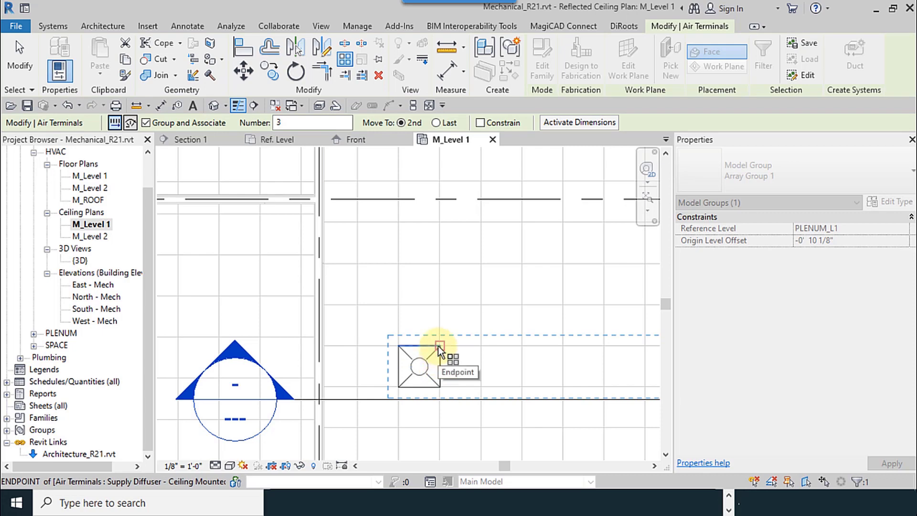
left_click(438, 350)
scroll(438, 350, "down", 3)
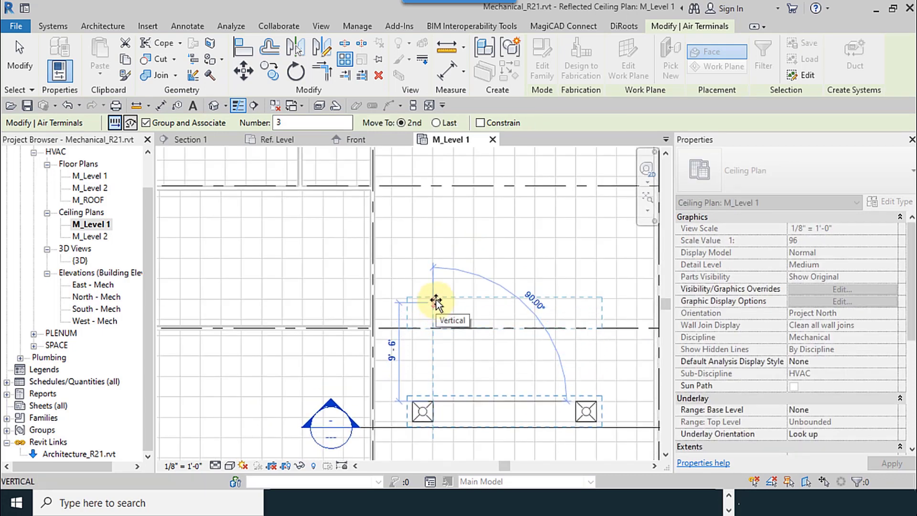
middle_click_drag(434, 290, 436, 352)
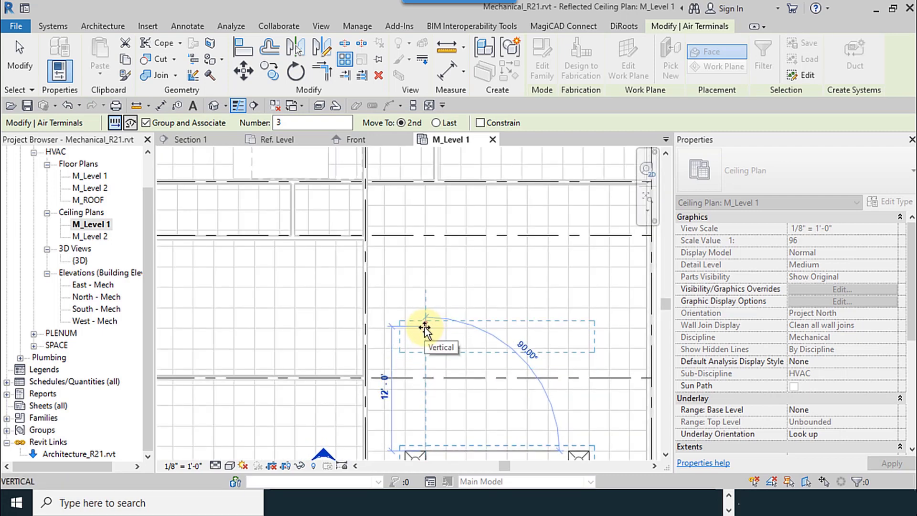
left_click(425, 327)
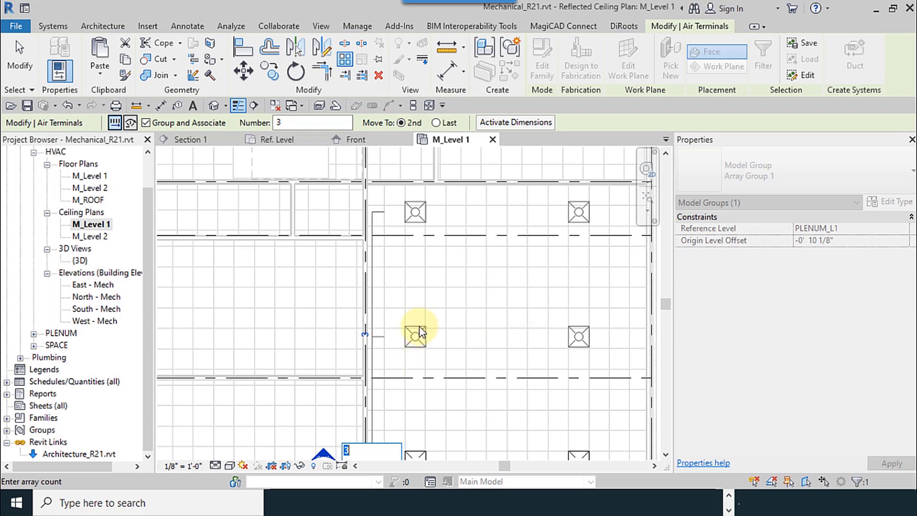
Step: Set the diffuser array count to 4
middle_click_drag(416, 413, 441, 361)
scroll(433, 366, "down", 1)
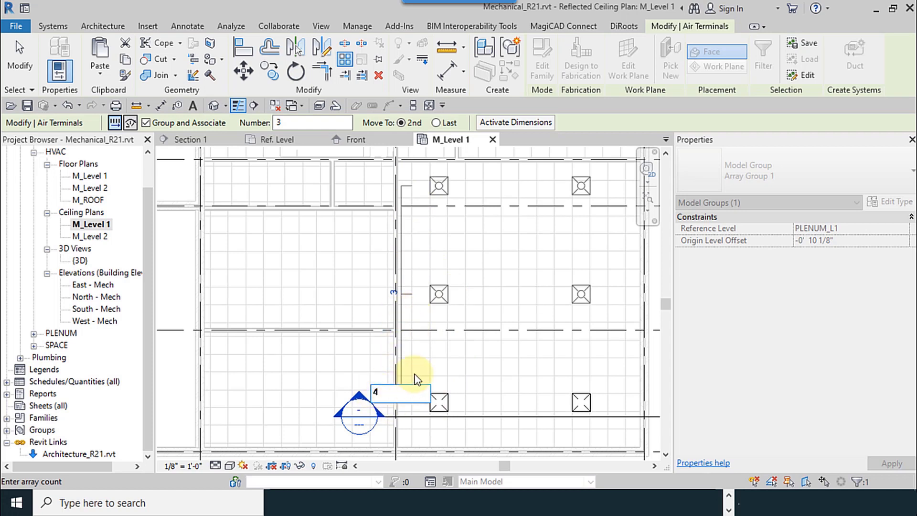
key("Return")
scroll(538, 369, "down", 2)
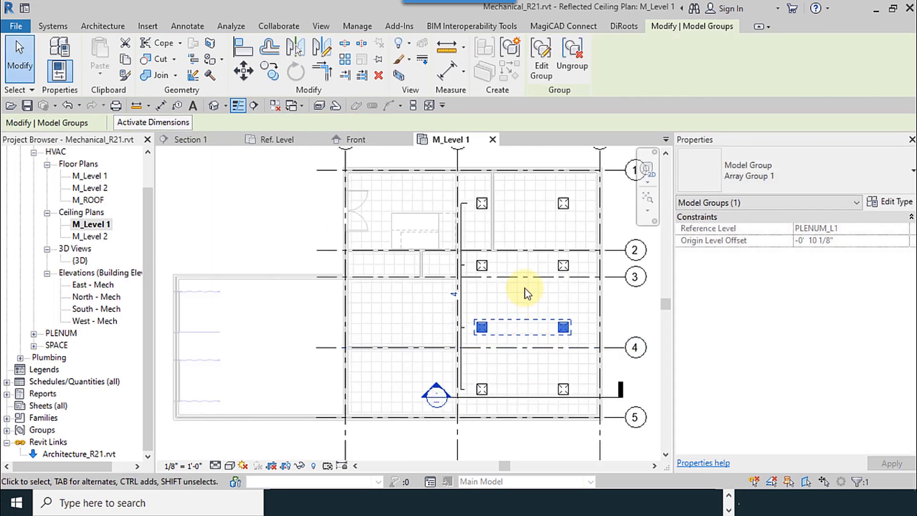
scroll(525, 288, "up", 2)
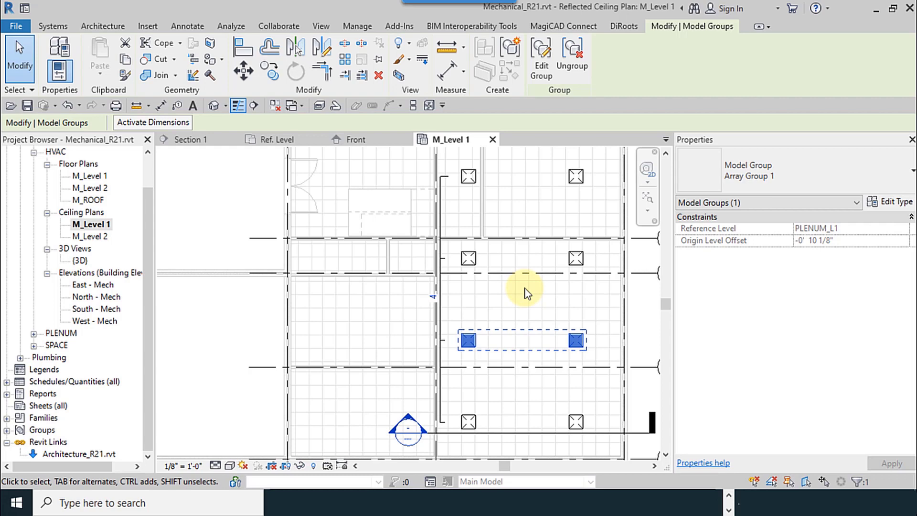
Step: Set the diffuser array count to 3 and clear the selection
middle_click_drag(523, 290, 352, 293)
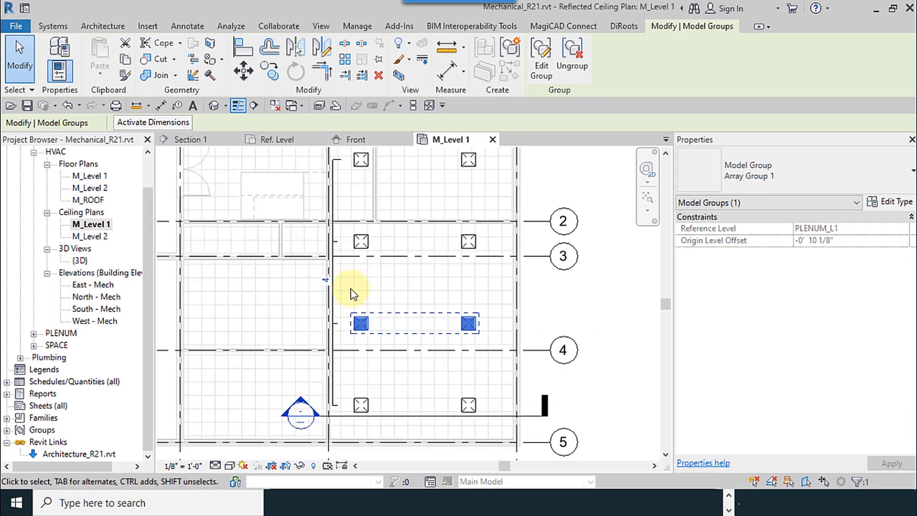
left_click(344, 301)
type("3")
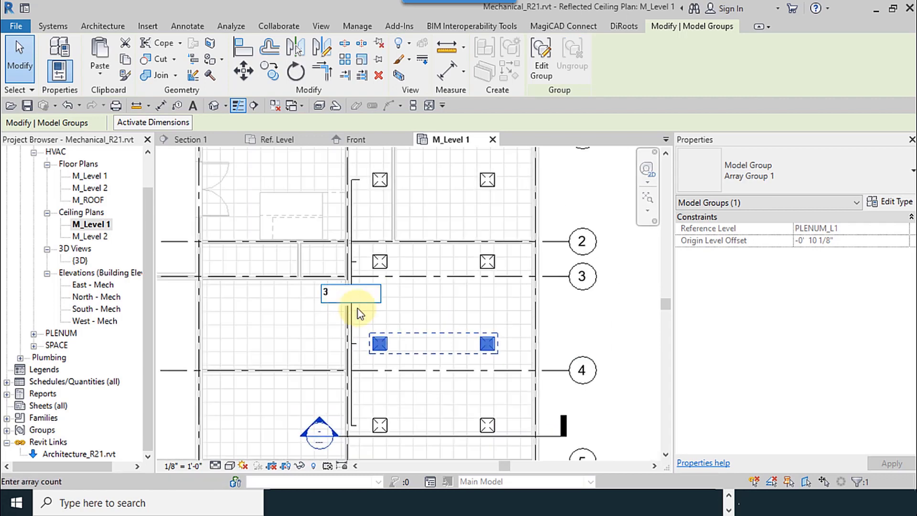
key("Return")
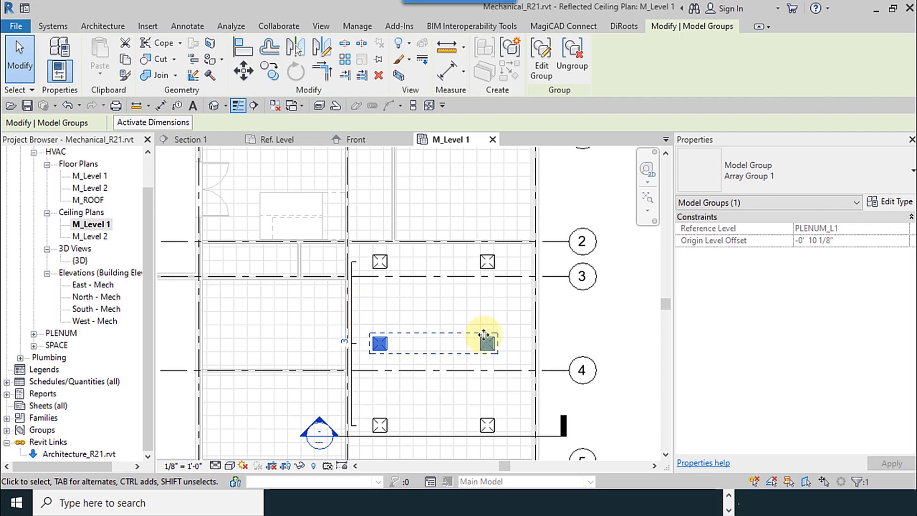
left_click(614, 326)
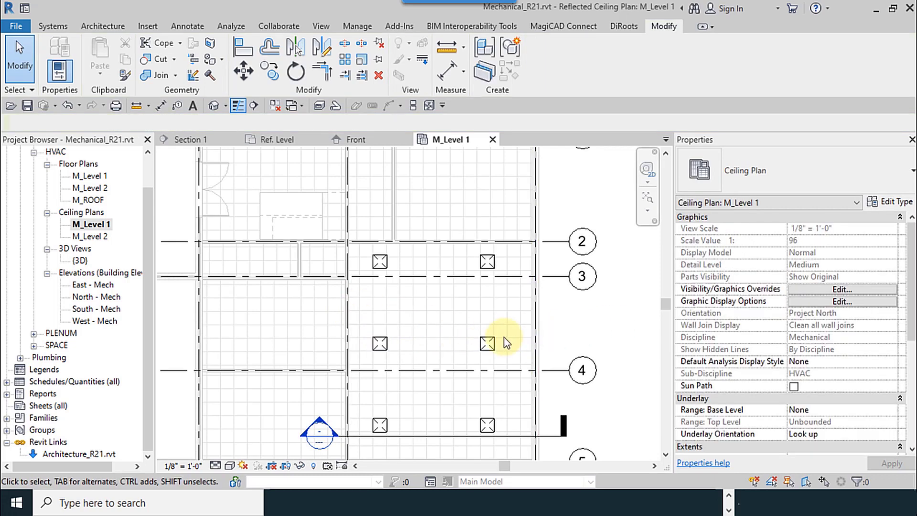
left_click(487, 343)
left_click(596, 349)
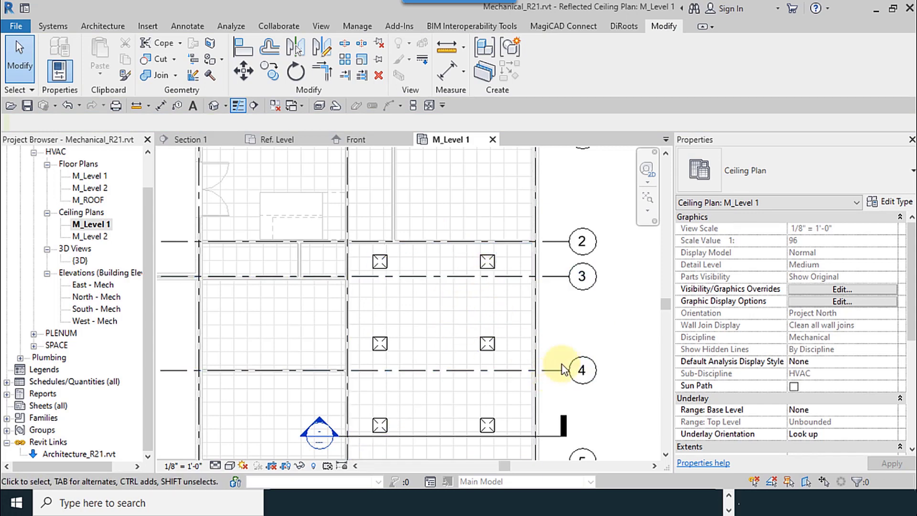
middle_click_drag(588, 320, 616, 299)
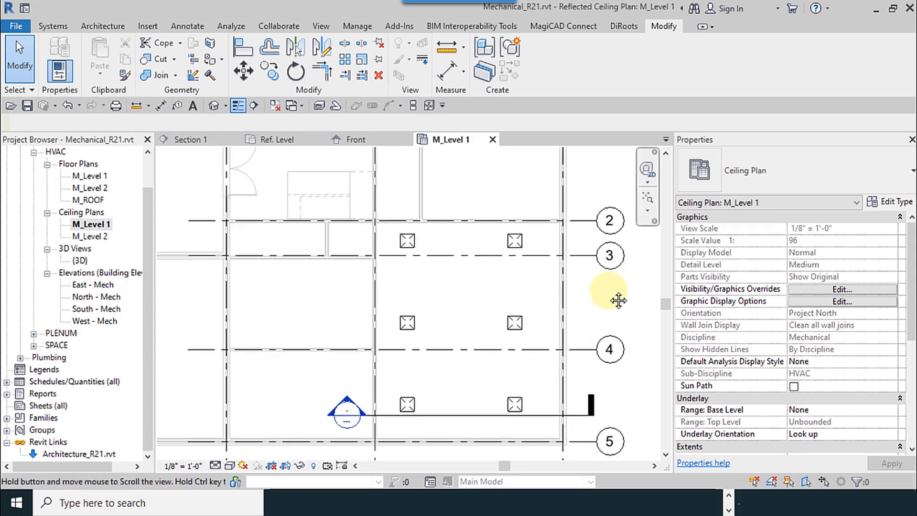
Step: Ungroup all three rows of the diffuser array into individual air terminals
left_click(407, 240)
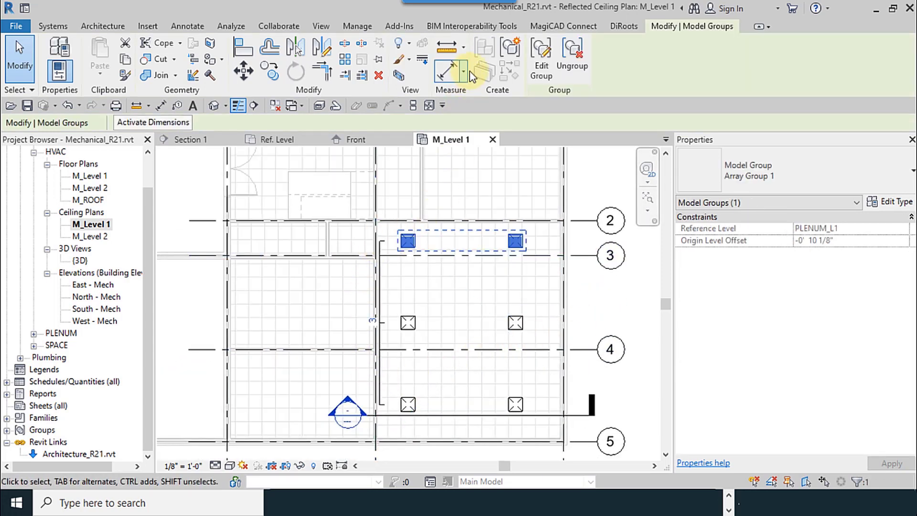
left_click(573, 69)
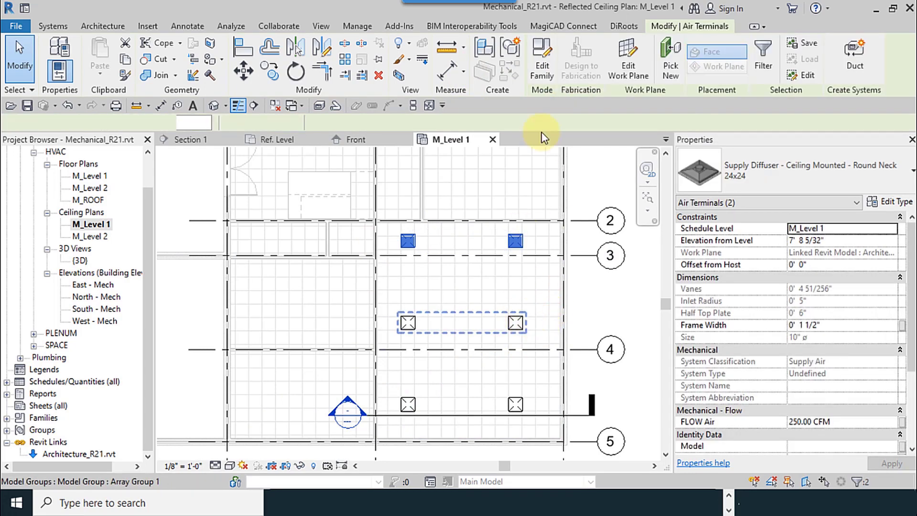
left_click(515, 323)
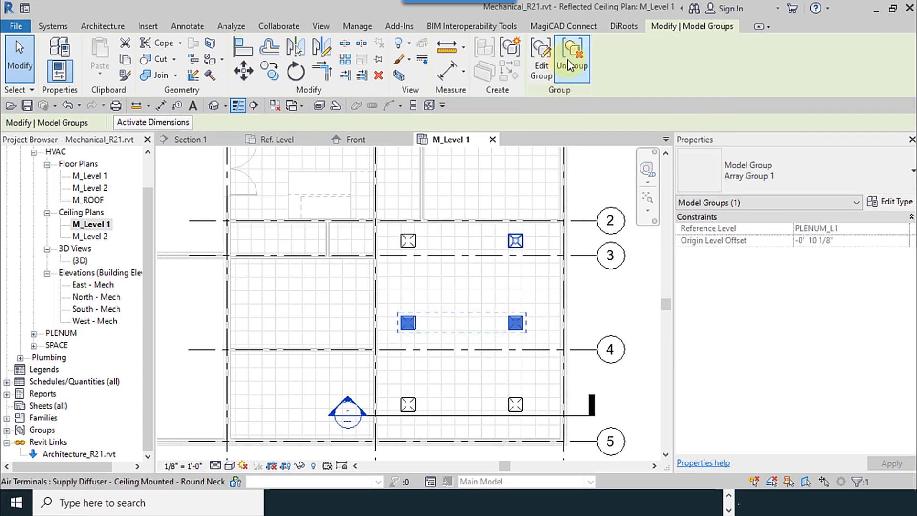
left_click(576, 64)
left_click(517, 403)
left_click(585, 67)
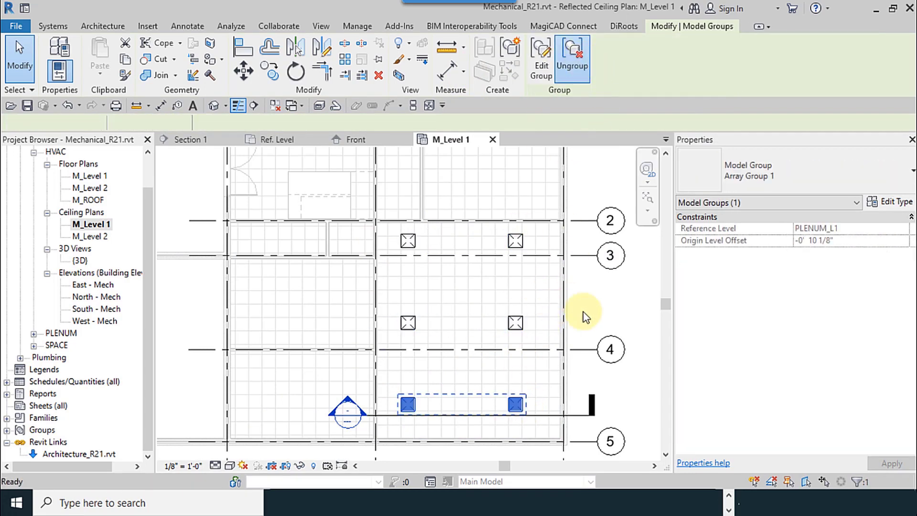
left_click(592, 308)
Step: Start an aligned dimension string at the wall face near grid line 2, through the centers of the diffusers in the column beside the section head
middle_click_drag(549, 334, 554, 311)
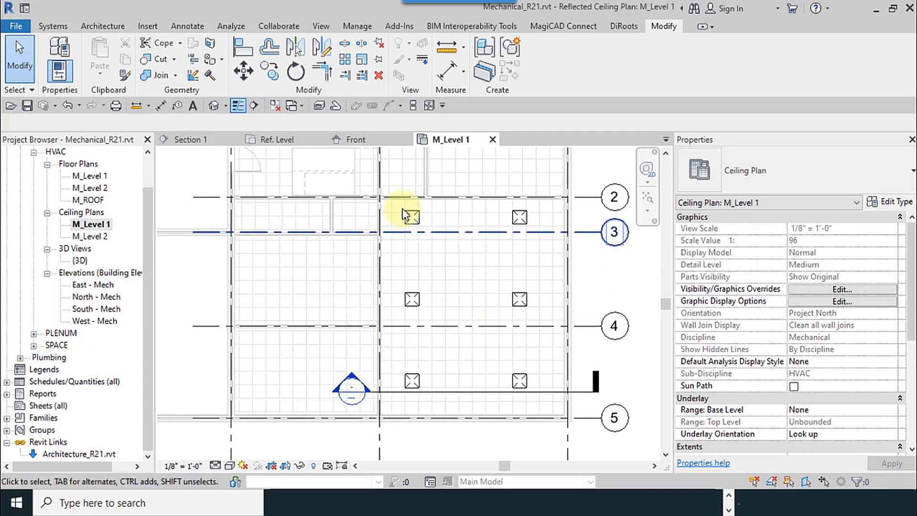
left_click(160, 105)
scroll(403, 198, "up", 5)
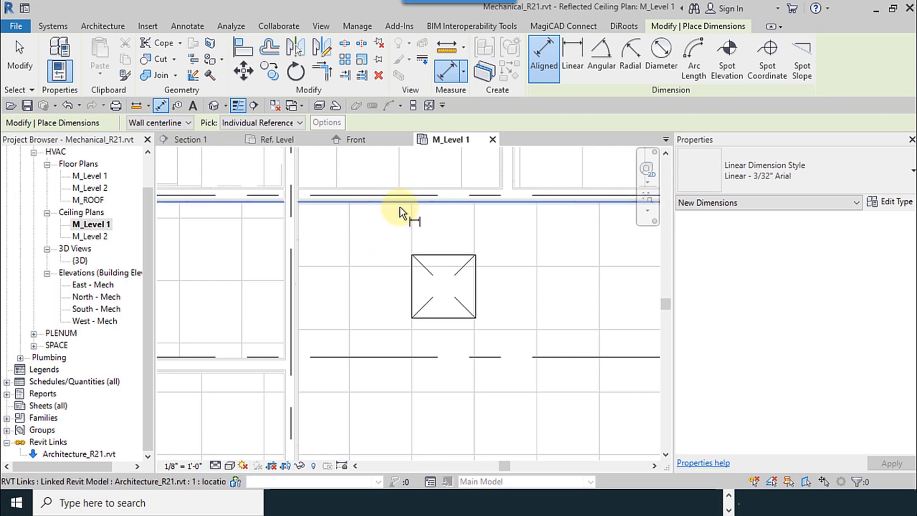
left_click(400, 207)
scroll(405, 211, "down", 3)
left_click(417, 248)
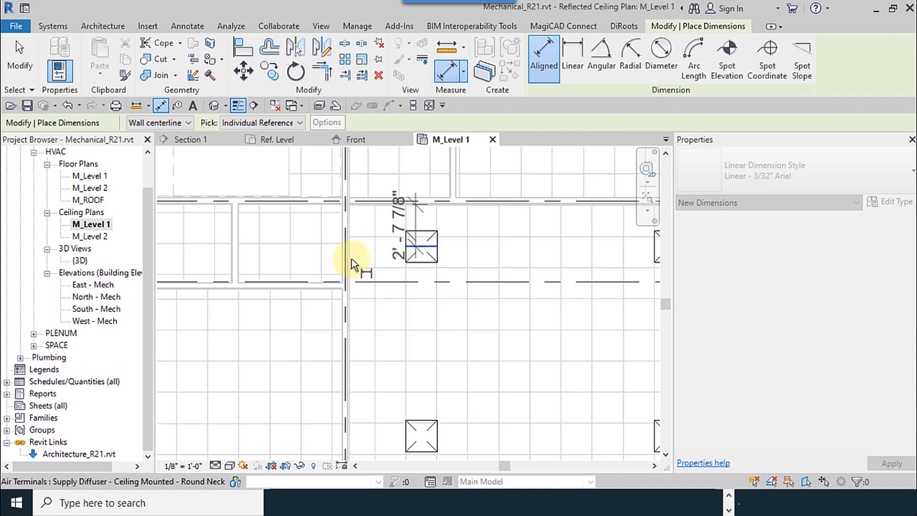
middle_click_drag(425, 316, 451, 176)
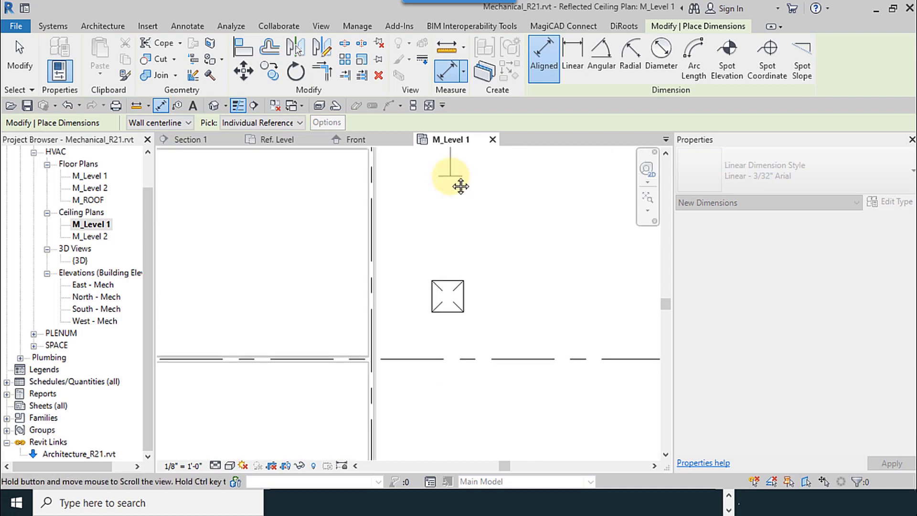
left_click(449, 296)
Step: Extend the dimension string through the last diffuser to the inner wall face near grid line 5 and place it
scroll(427, 256, "down", 2)
middle_click_drag(450, 358, 478, 269)
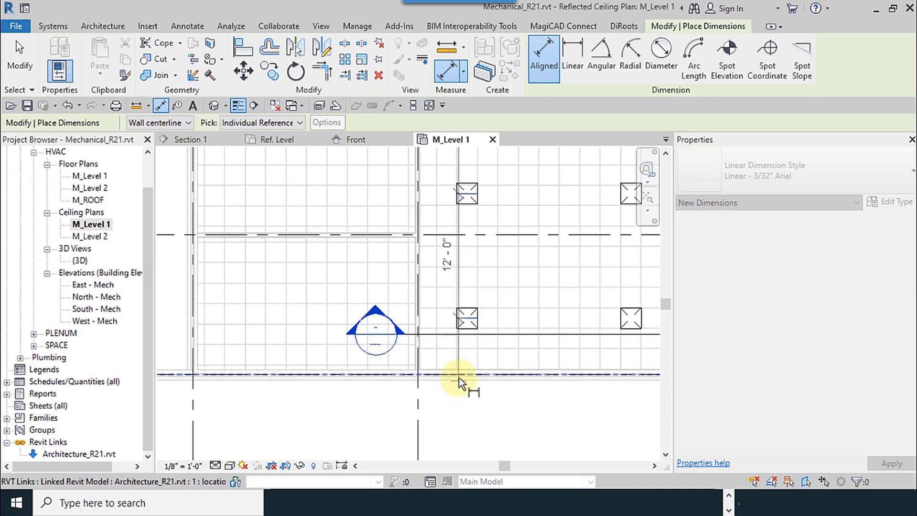
scroll(458, 376, "up", 3)
key("Tab")
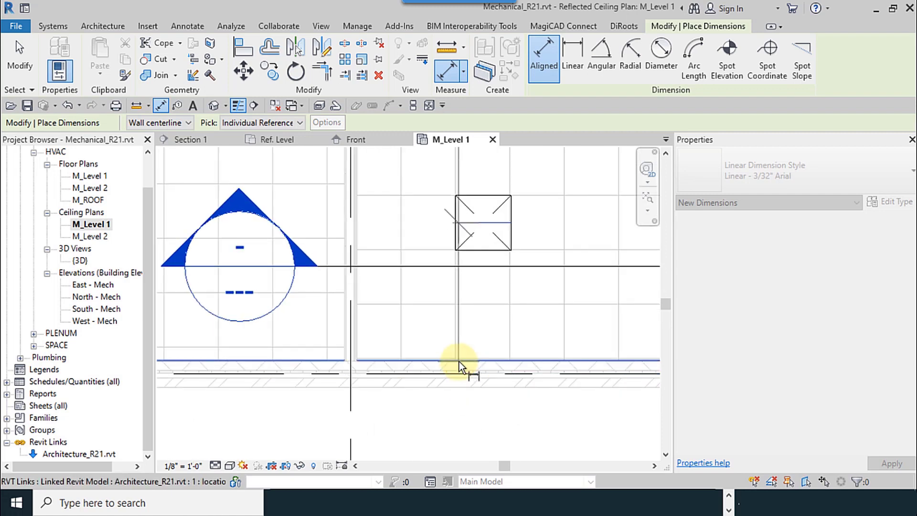
left_click(459, 362)
left_click(457, 441)
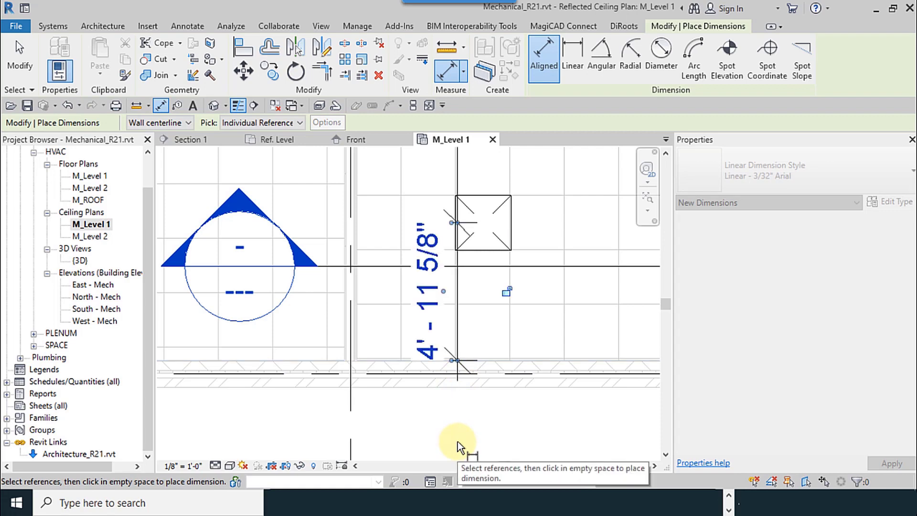
Step: Space the dimensioned column of diffusers equally between the two walls with the dimension's equality constraint
scroll(430, 429, "down", 5)
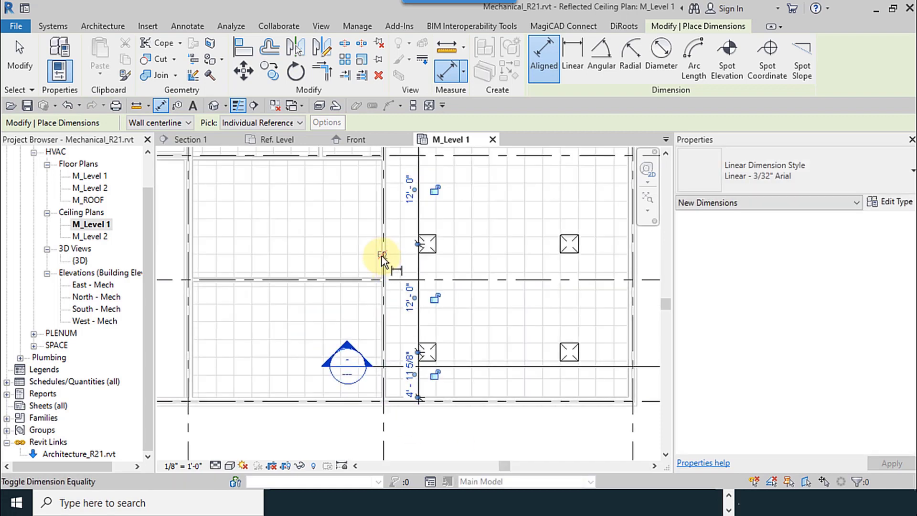
left_click(382, 255)
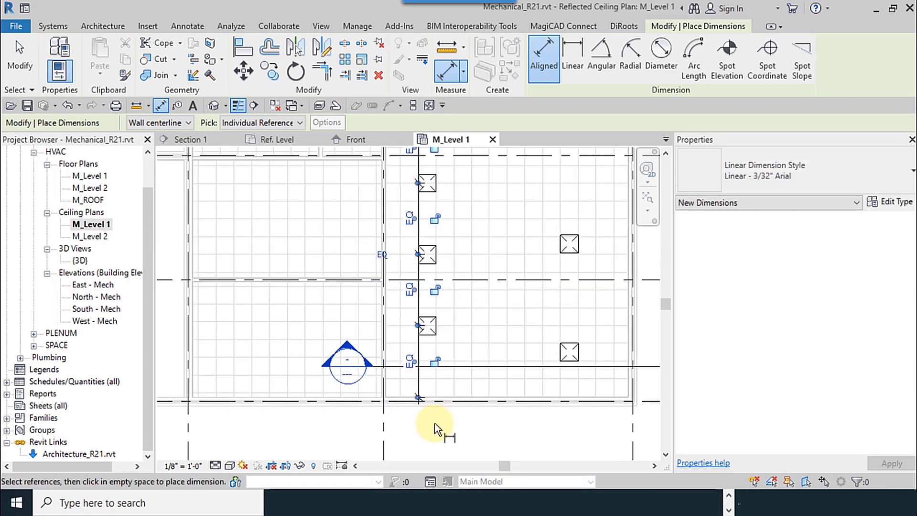
scroll(434, 423, "down", 3)
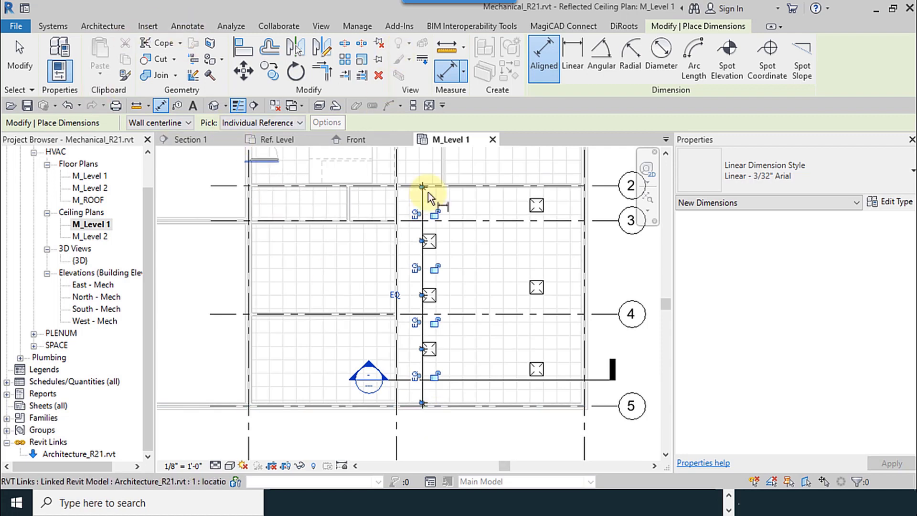
Step: Release the equality constraint and delete the dimension string
left_click(394, 294)
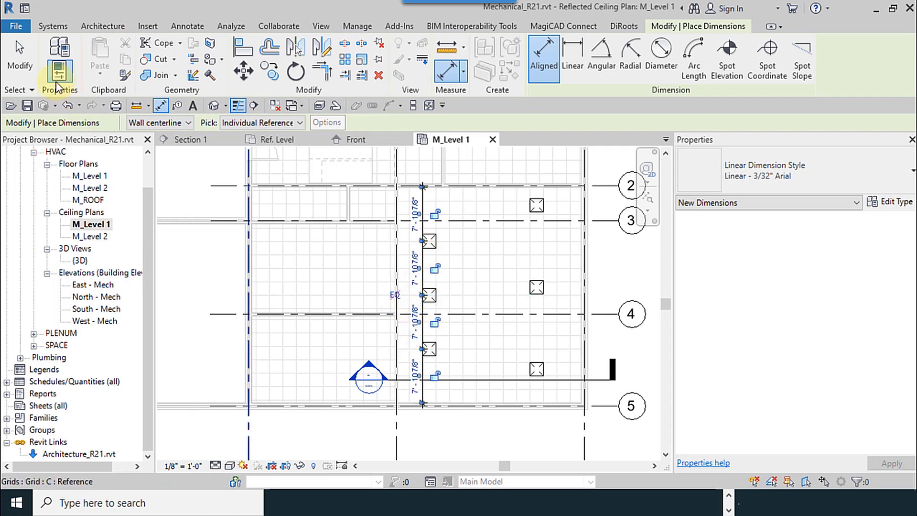
left_click(19, 55)
left_click(417, 317)
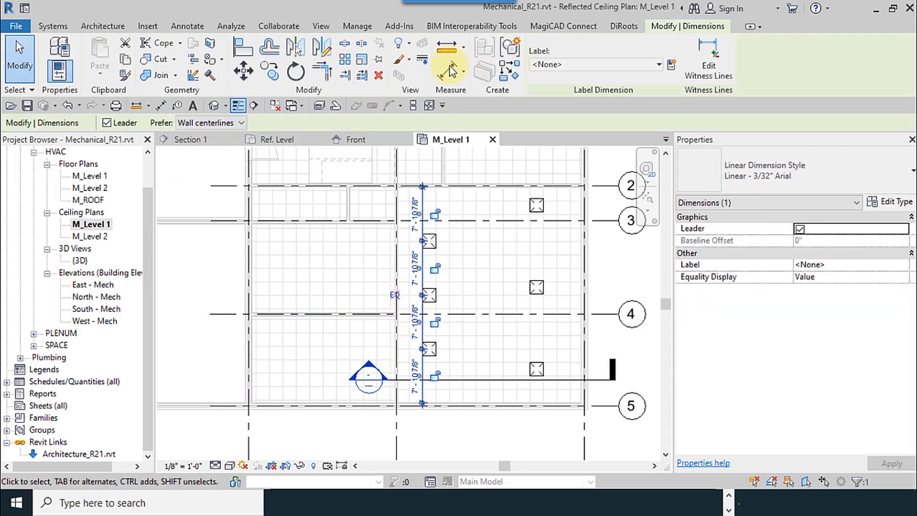
left_click(378, 76)
Step: Align the top edges of the first and second diffusers in the evenly spaced column to the ceiling grid lines just above them
scroll(411, 277, "up", 4)
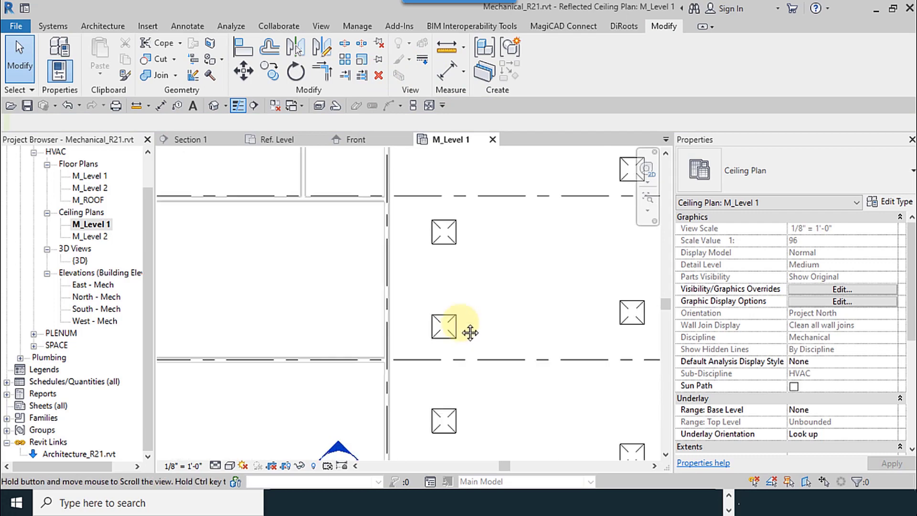
scroll(445, 287, "up", 3)
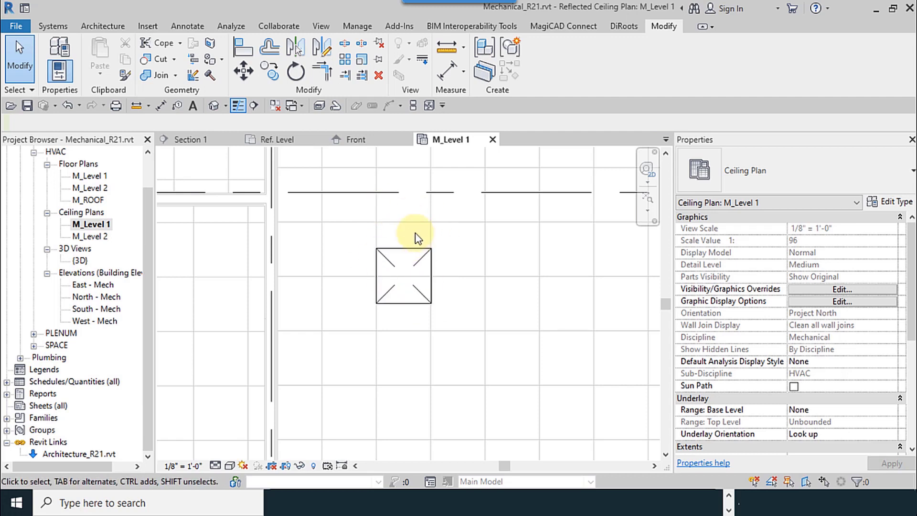
left_click(243, 48)
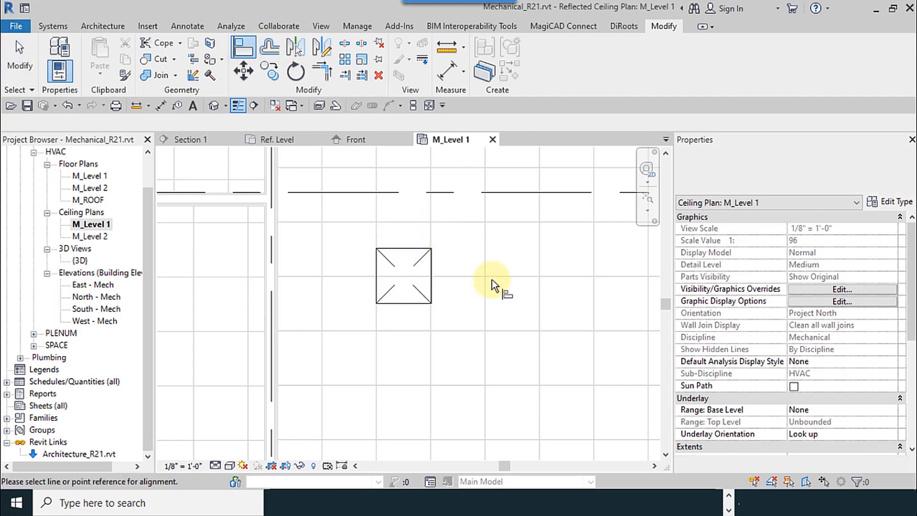
left_click(448, 223)
left_click(425, 243)
scroll(435, 286, "down", 3)
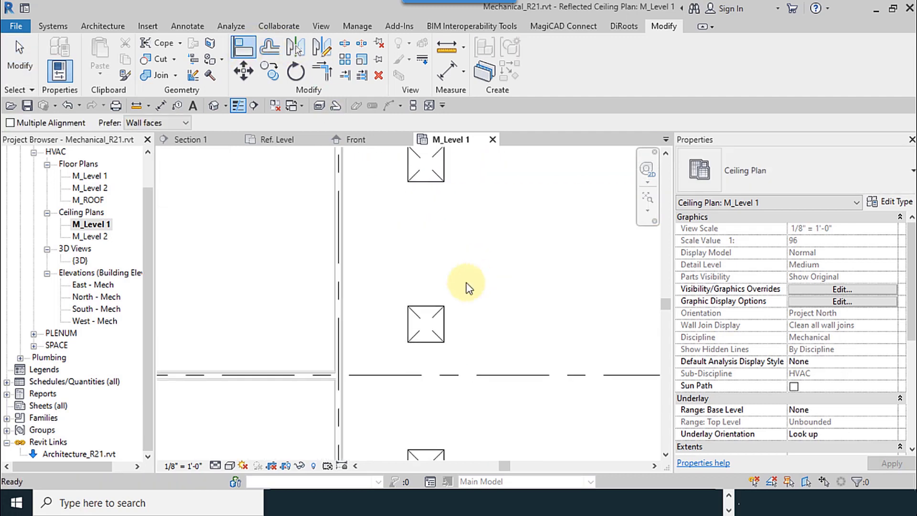
left_click(465, 288)
left_click(439, 302)
Step: Align the top edge of the column's third diffuser to the ceiling grid line above it, cancelling any alignment that rotates it
middle_click_drag(456, 376, 480, 289)
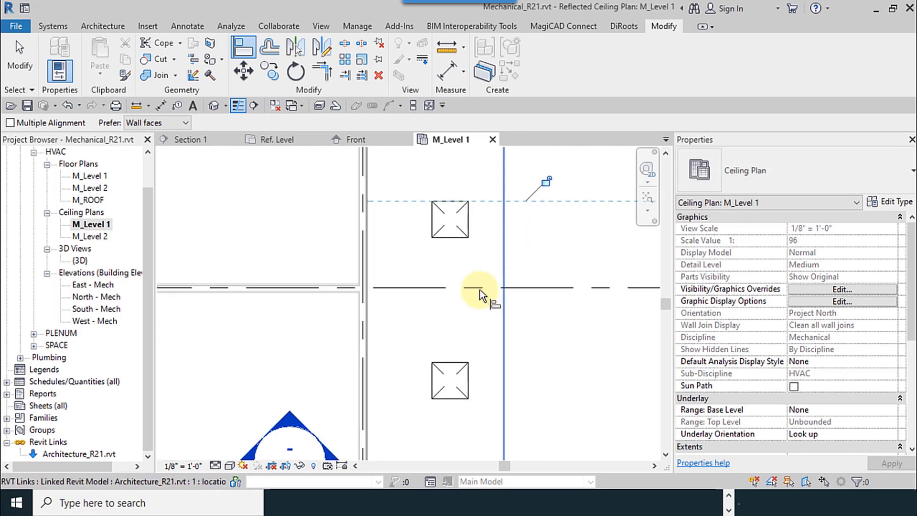
left_click(480, 343)
left_click(466, 362)
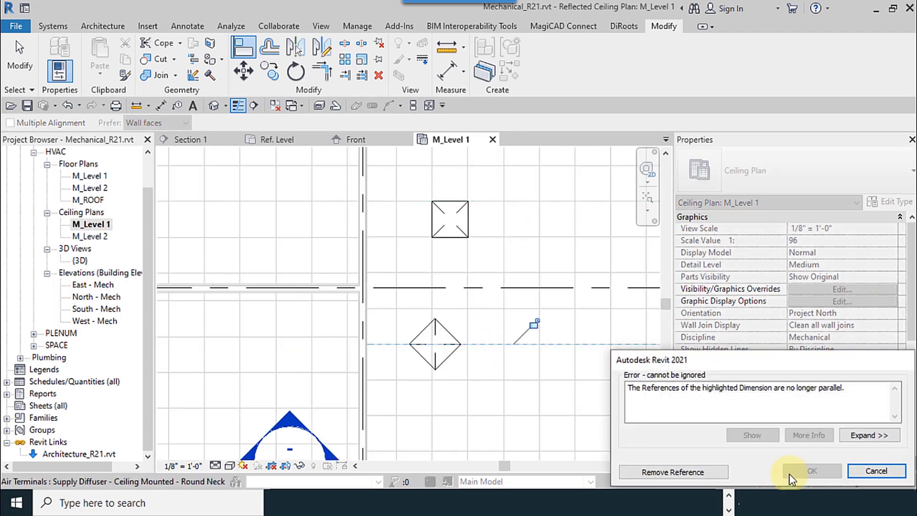
left_click(850, 474)
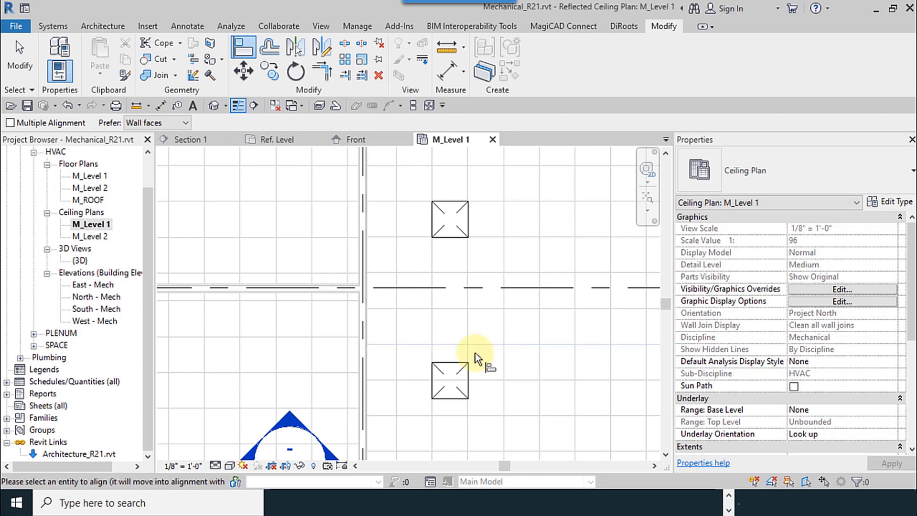
scroll(430, 367, "down", 4)
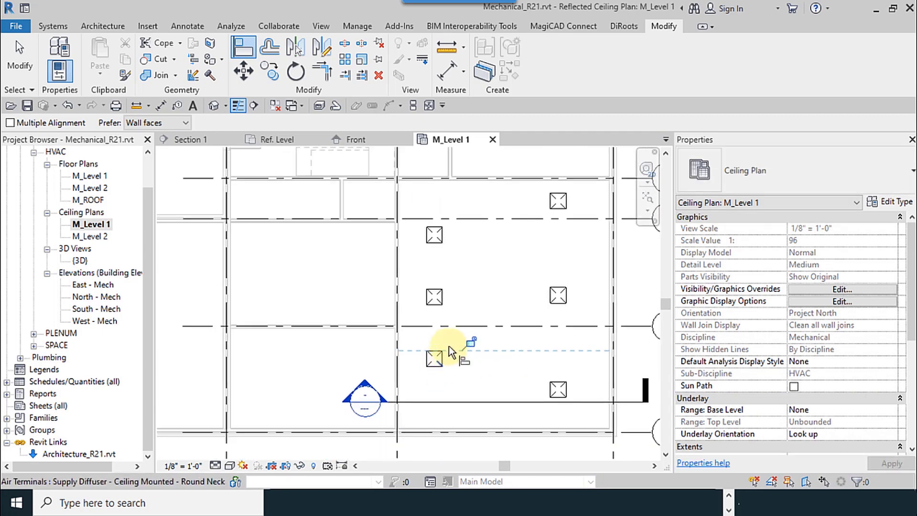
Step: Align the three diffusers in the opposite column to the centers of their row partners in the column beside the section head
left_click(444, 233)
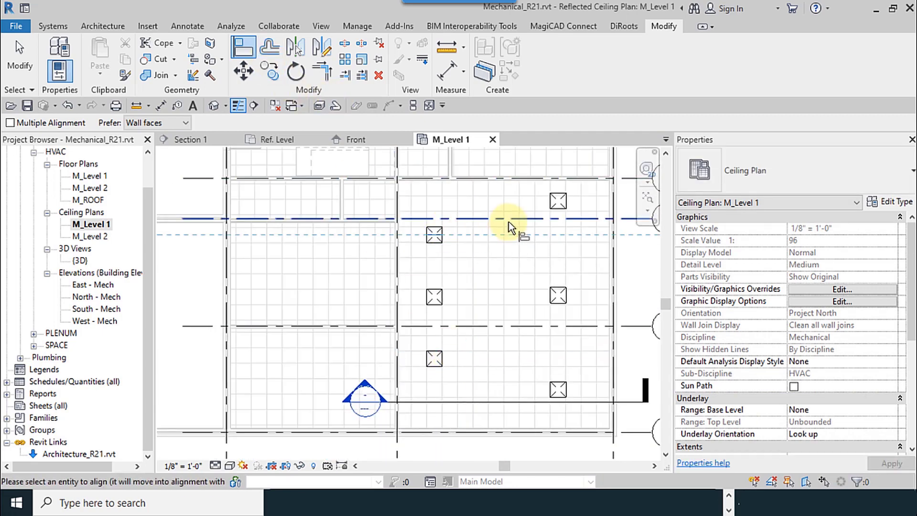
left_click(564, 201)
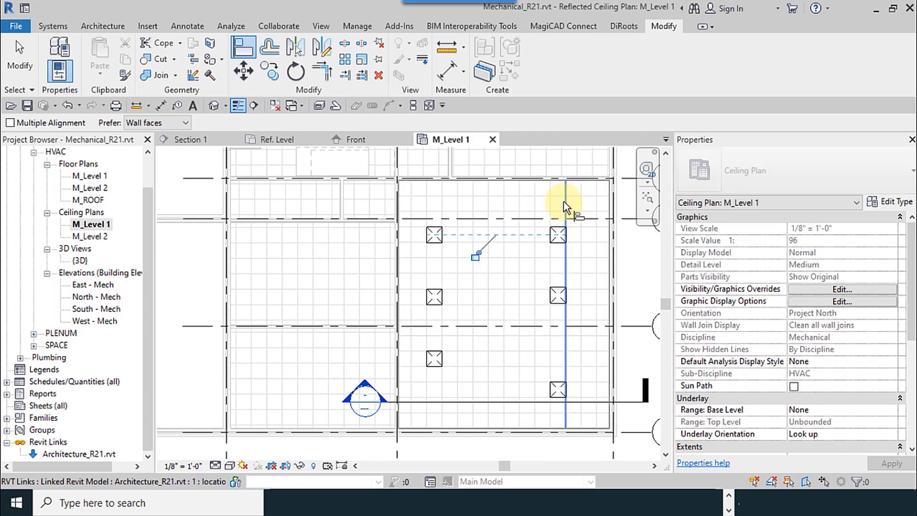
left_click(435, 296)
left_click(550, 299)
left_click(444, 358)
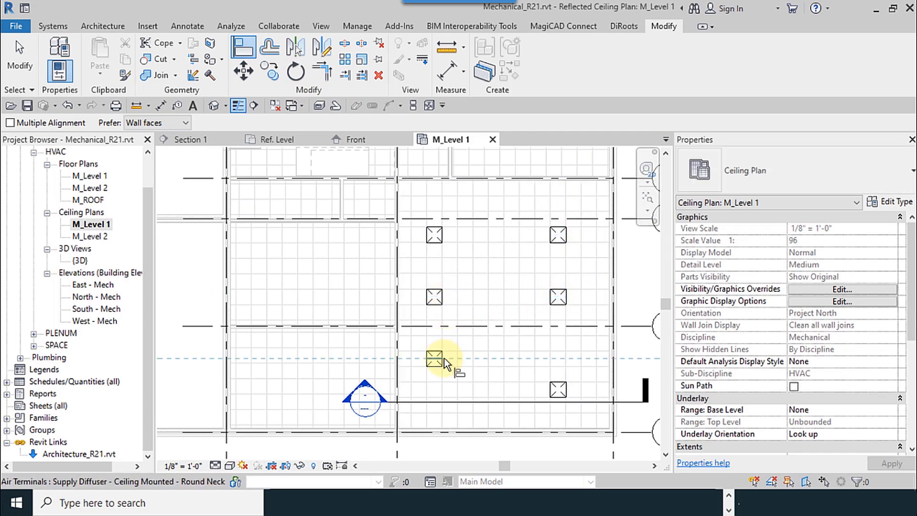
left_click(558, 394)
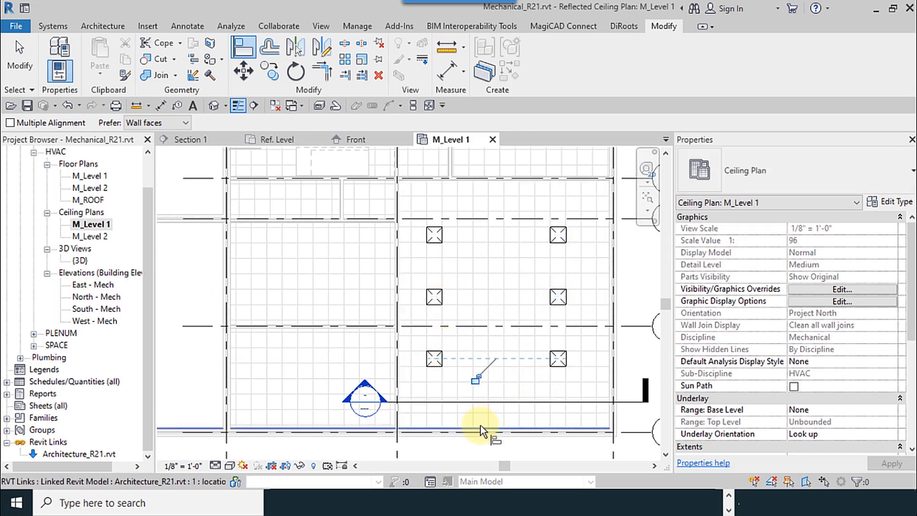
scroll(481, 426, "down", 2)
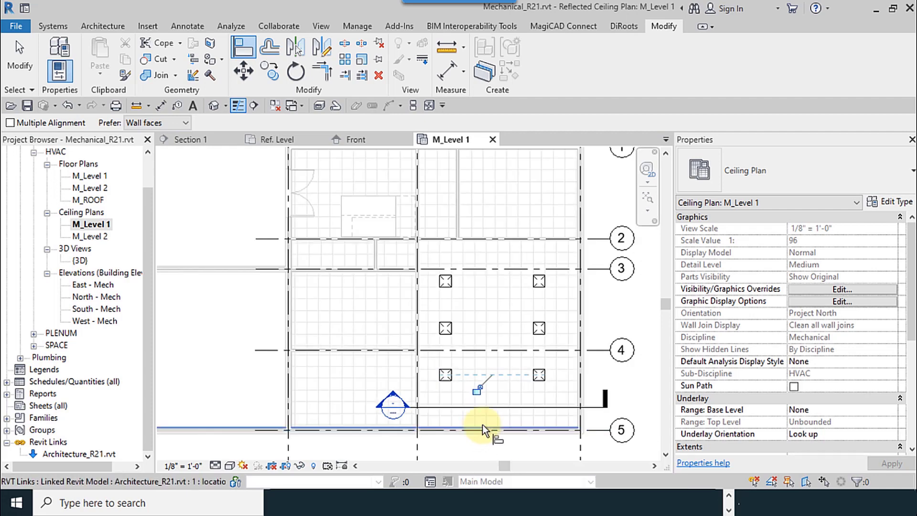
left_click(22, 59)
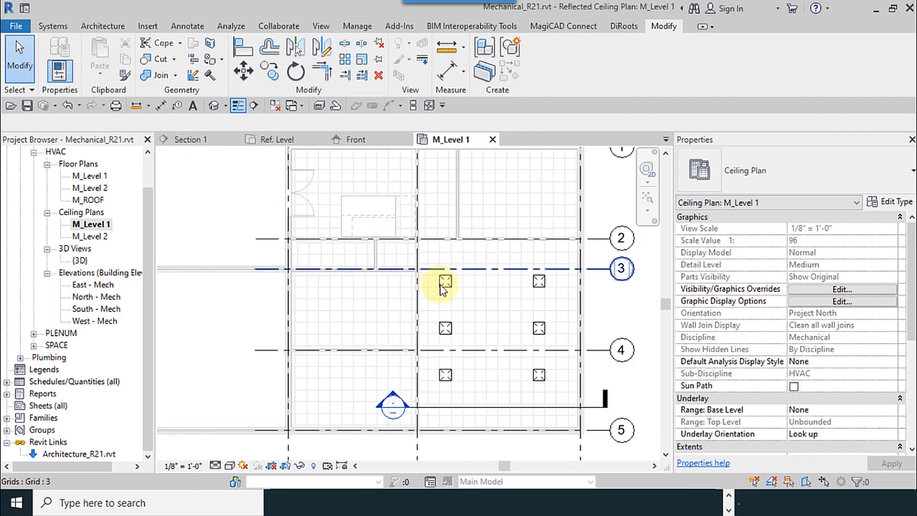
left_click(495, 362)
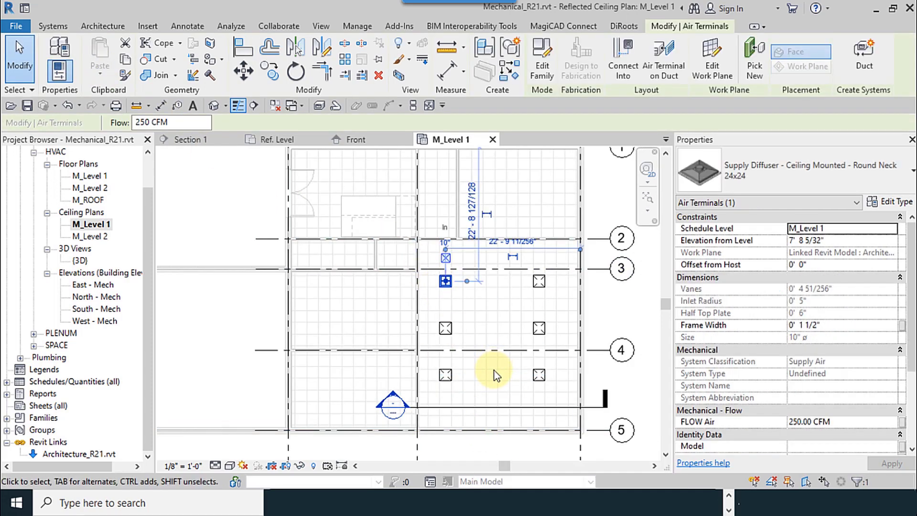
left_click(515, 76)
scroll(336, 315, "up", 1)
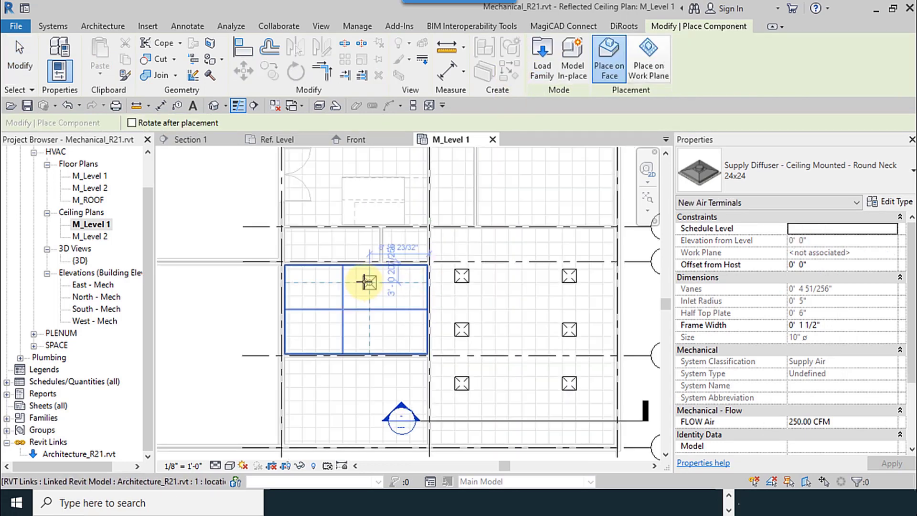
key("Escape")
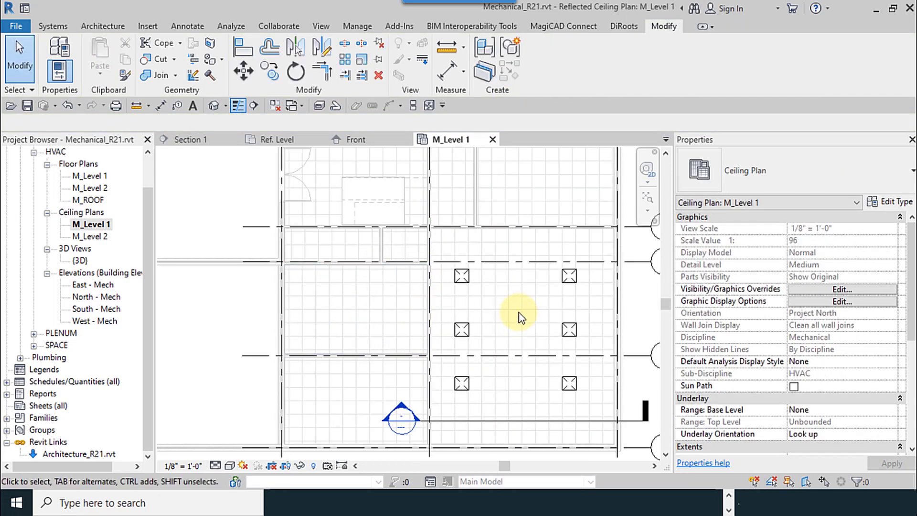
left_click(461, 276)
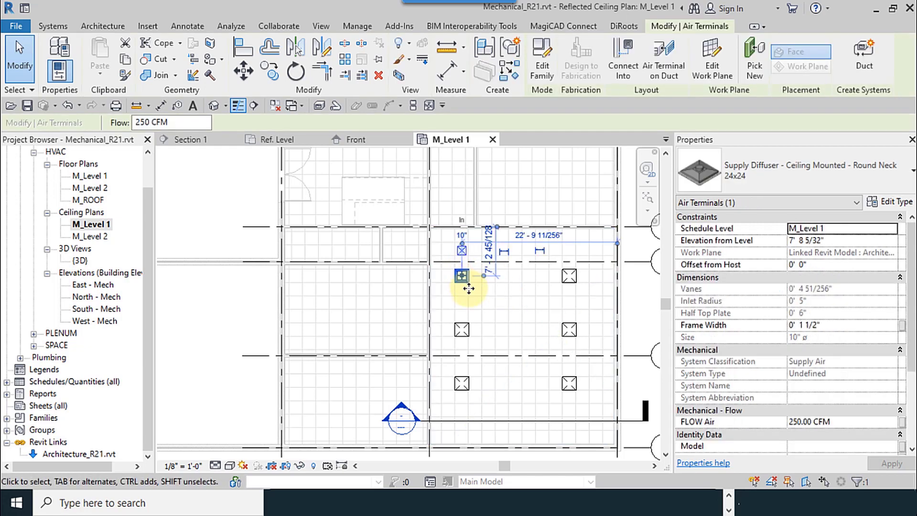
key("Escape")
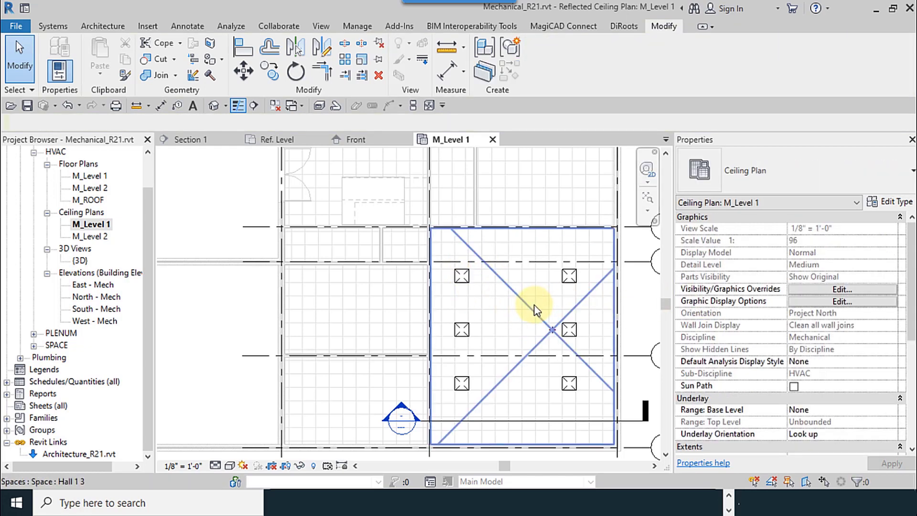
Step: Check the specified and actual supply airflow of the Hall 1 space
left_click(532, 313)
scroll(721, 377, "down", 5)
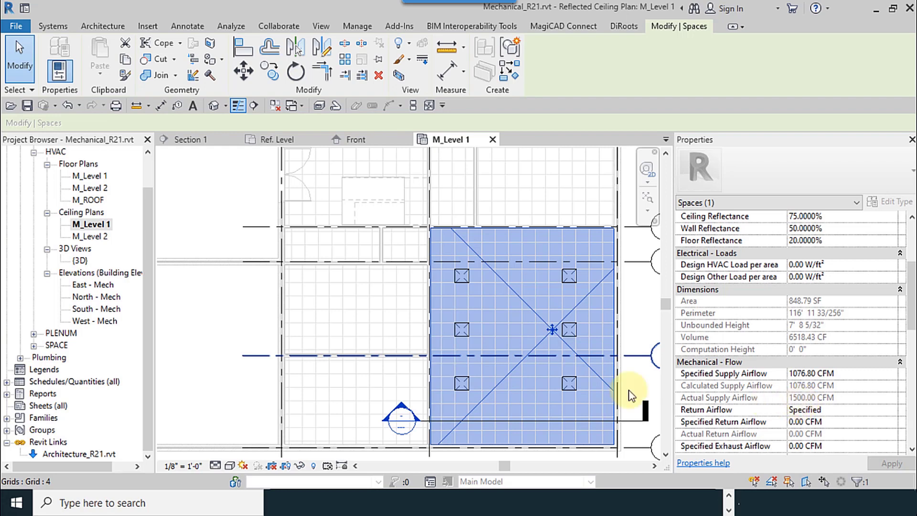
middle_click_drag(543, 368, 449, 357)
key("Escape")
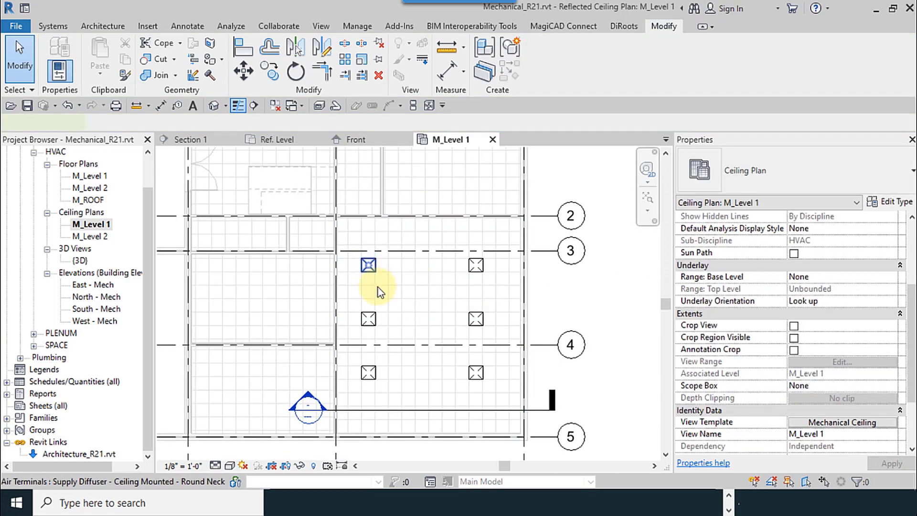
left_click(368, 265)
right_click(368, 265)
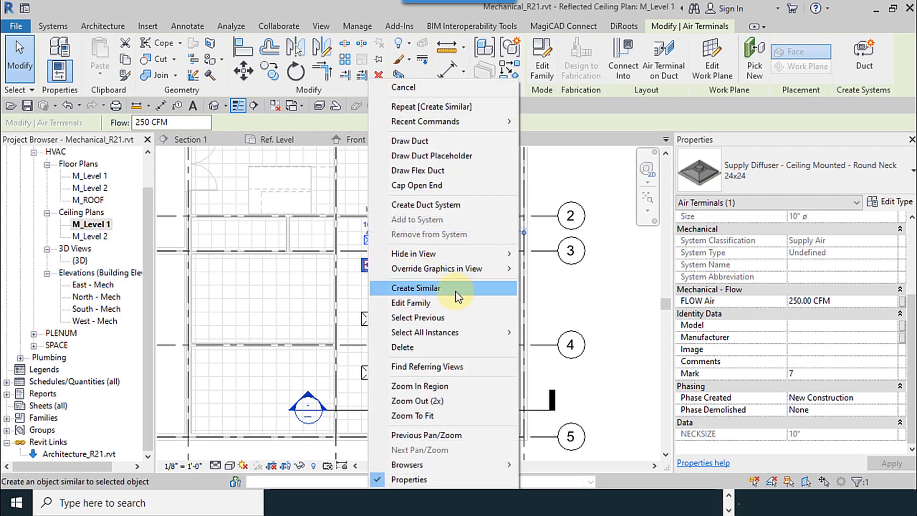
mouse_move(480, 332)
left_click(564, 332)
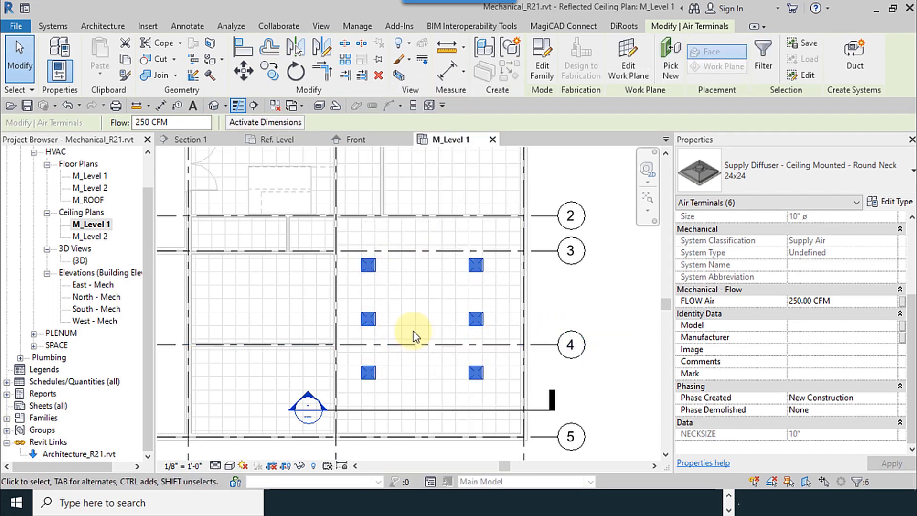
left_click(570, 312)
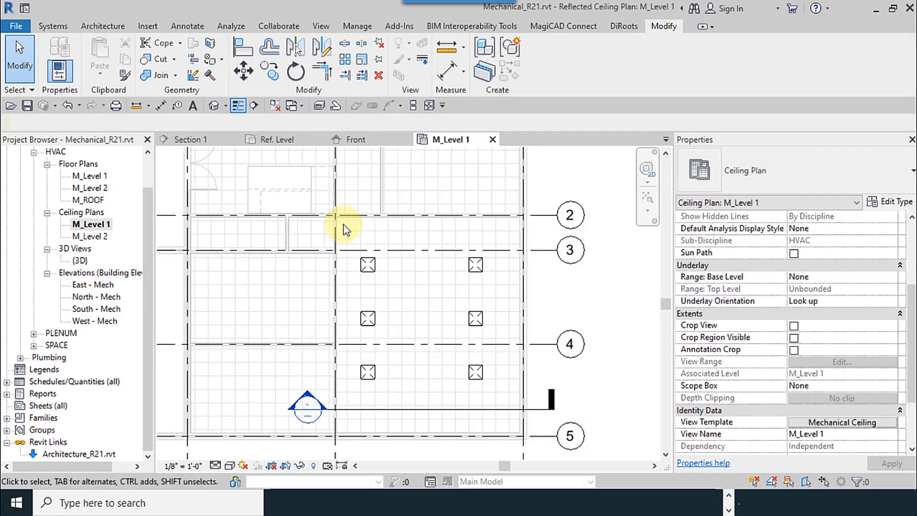
Step: Set the flow of all six Hall 1 supply diffusers to 180 CFM and check the space's supply airflow
left_click_drag(343, 224, 496, 403)
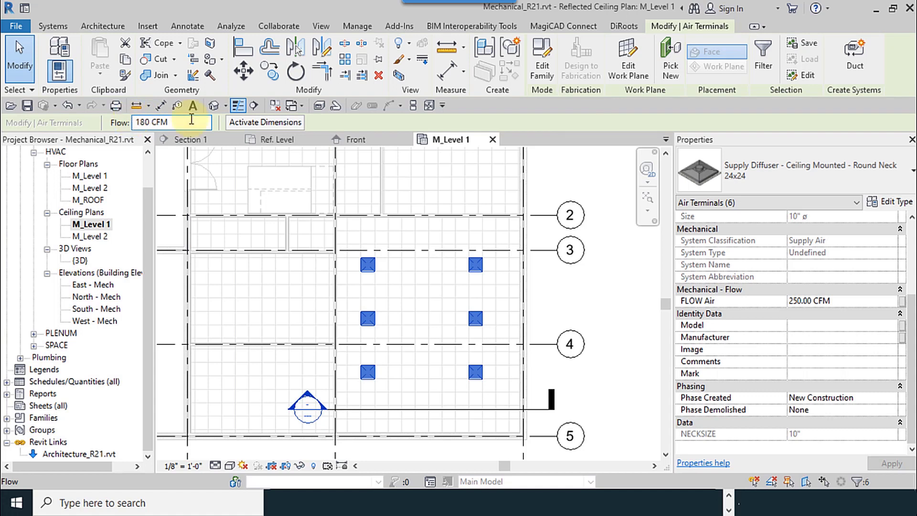
left_click(562, 279)
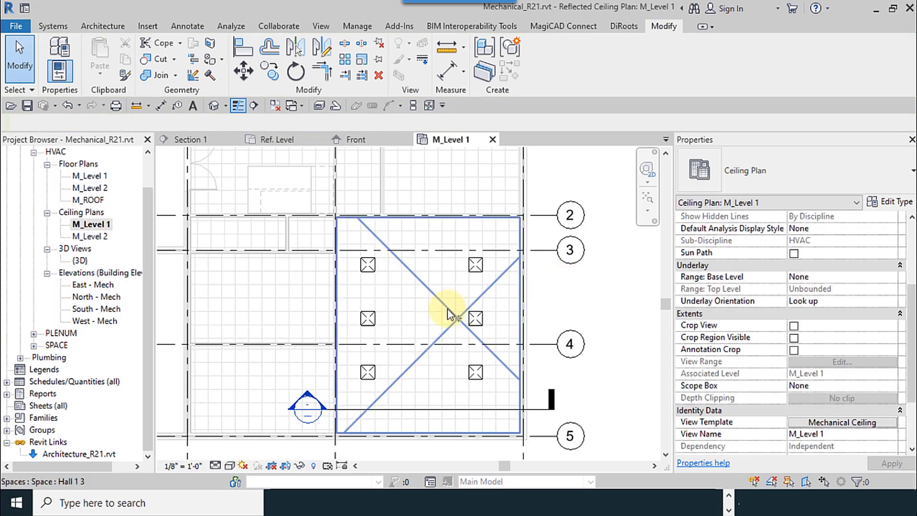
left_click(448, 308)
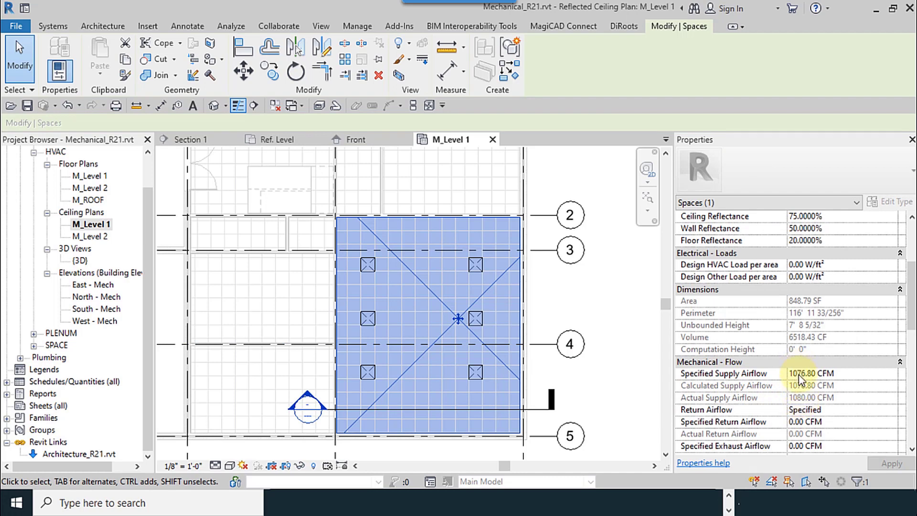
middle_click_drag(601, 353, 609, 344)
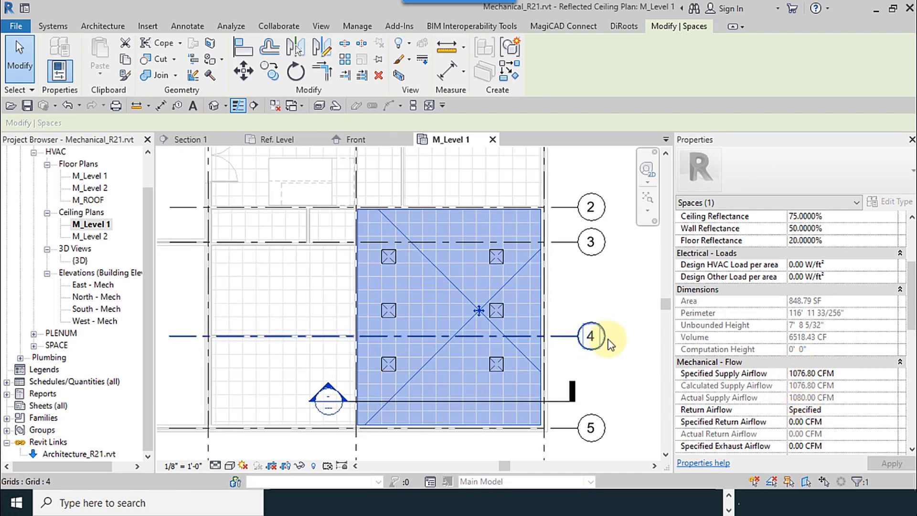
left_click(617, 272)
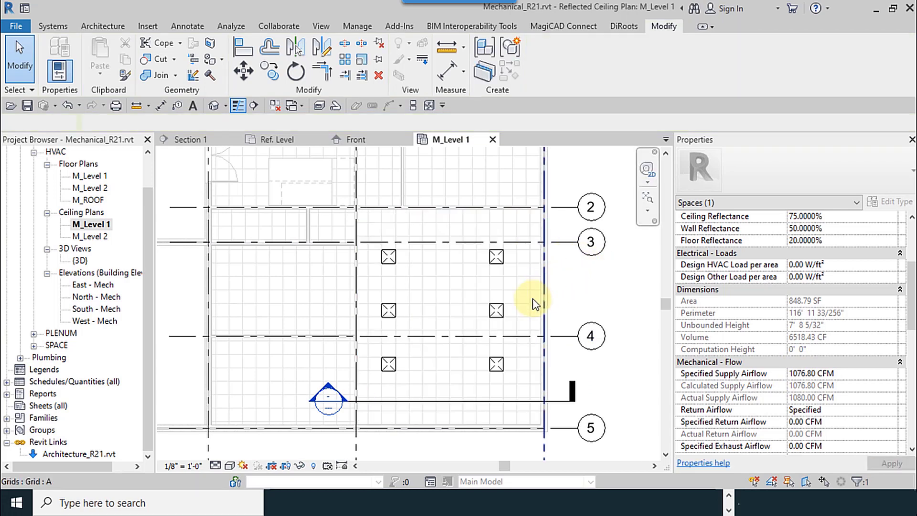
left_click(499, 310)
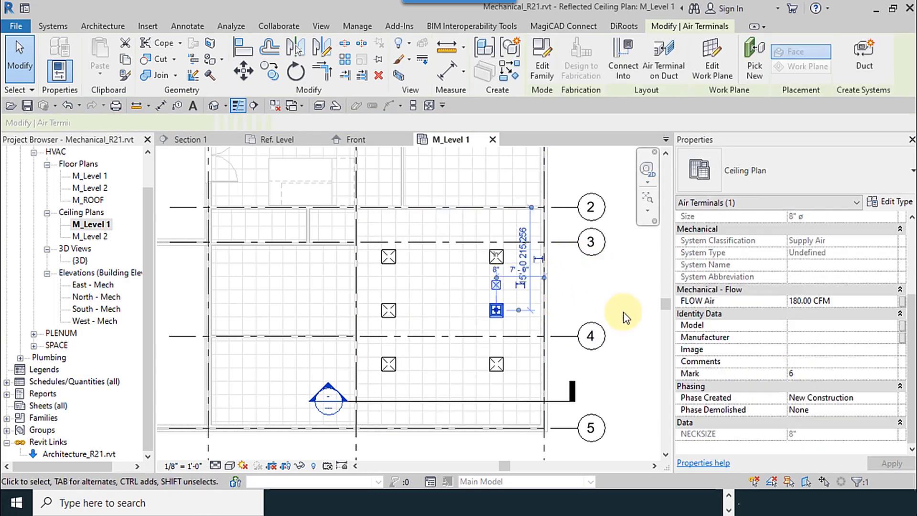
left_click(512, 76)
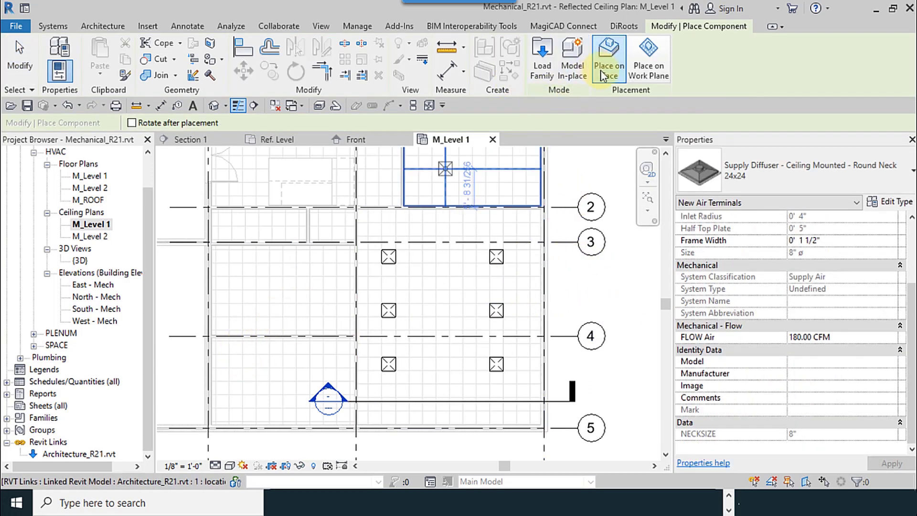
scroll(288, 301, "up", 2)
scroll(289, 287, "down", 2)
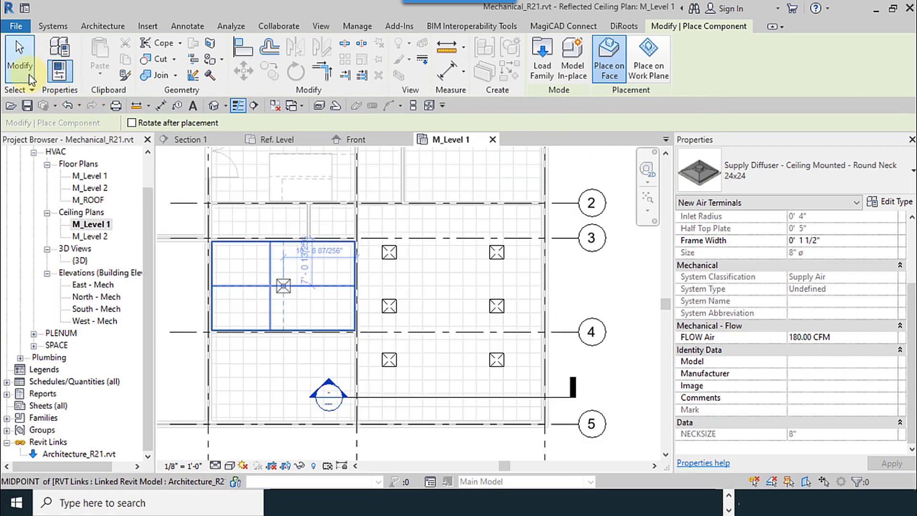
left_click(29, 77)
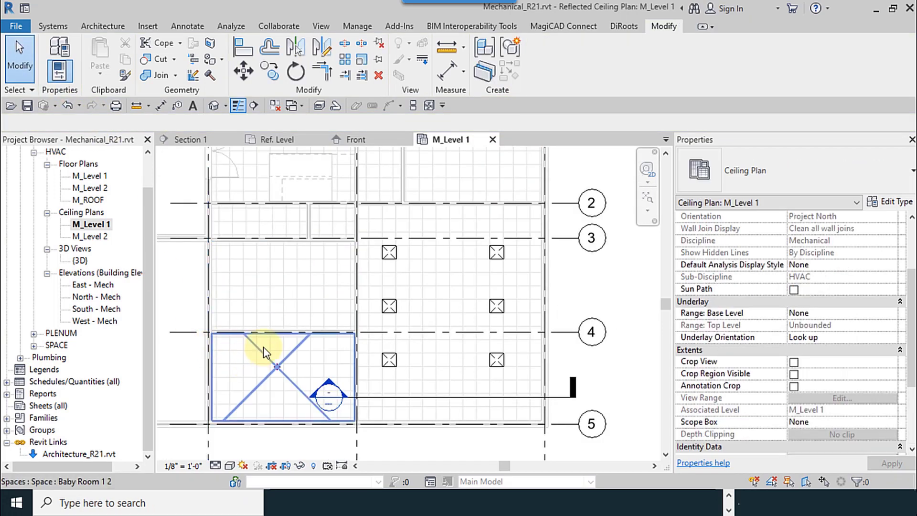
Step: Check the specified supply airflow of the Baby Room 1 and Bed Room 1 spaces
left_click(263, 354)
scroll(790, 376, "down", 4)
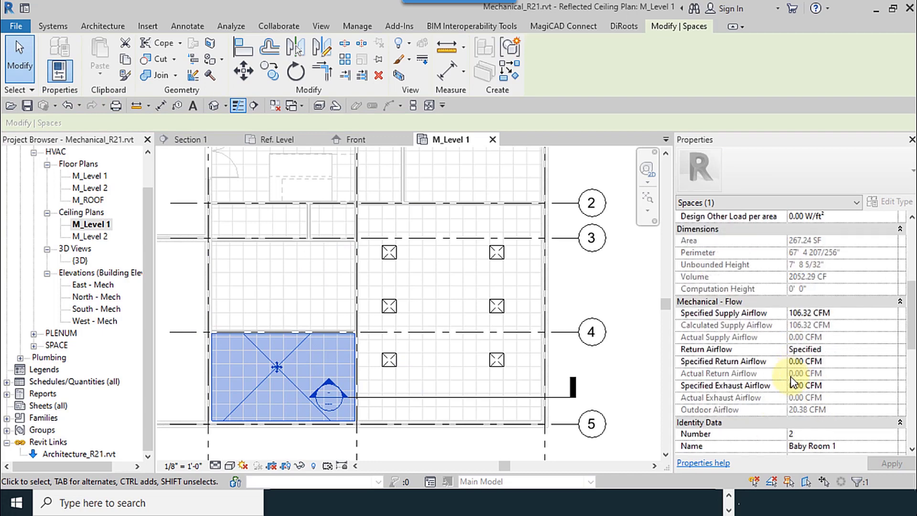
left_click(279, 289)
scroll(385, 310, "down", 1)
middle_click_drag(385, 310, 406, 345)
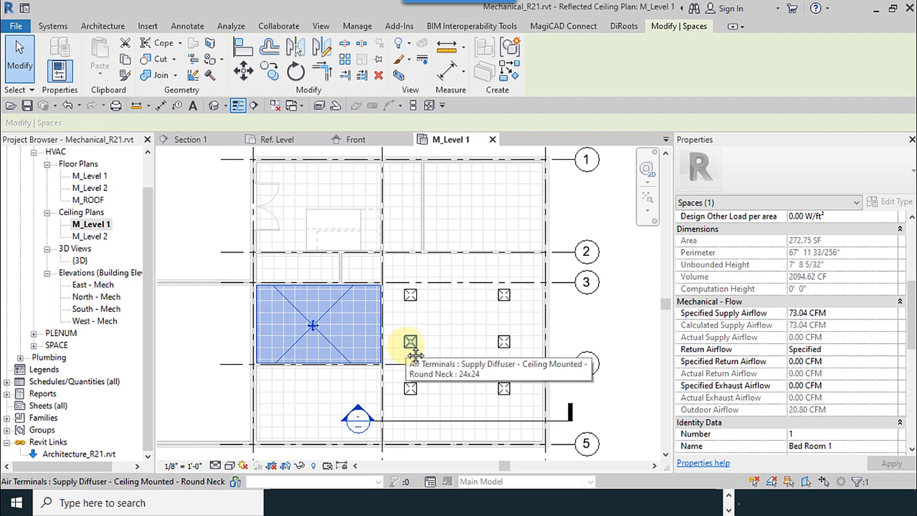
middle_click_drag(303, 334, 311, 292)
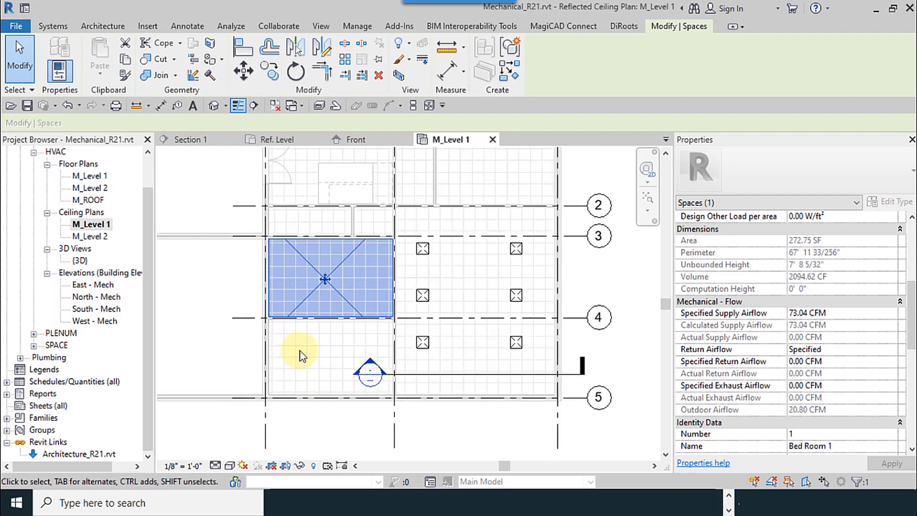
middle_click_drag(333, 364, 343, 380)
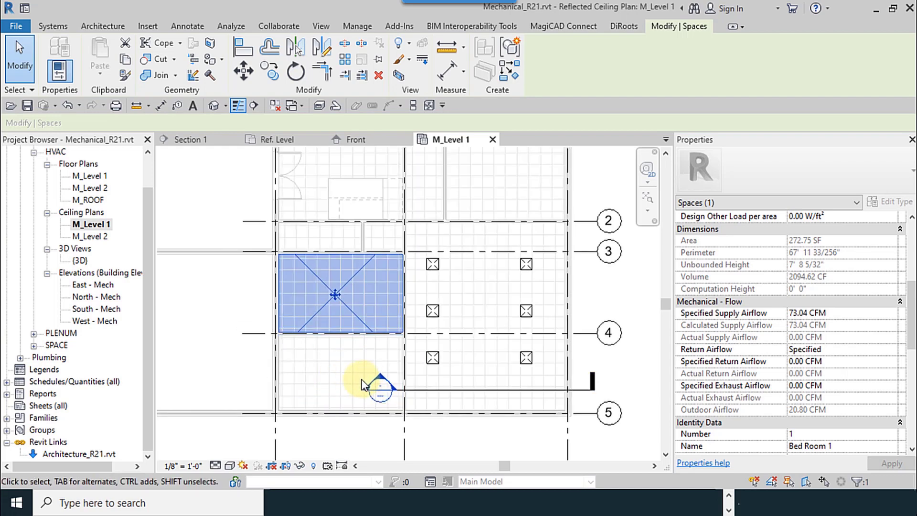
Step: Create similar supply diffusers from a Hall 1 diffuser, placing one near the center of Baby Room 1 and one near the center of Bed Room 1
left_click(434, 359)
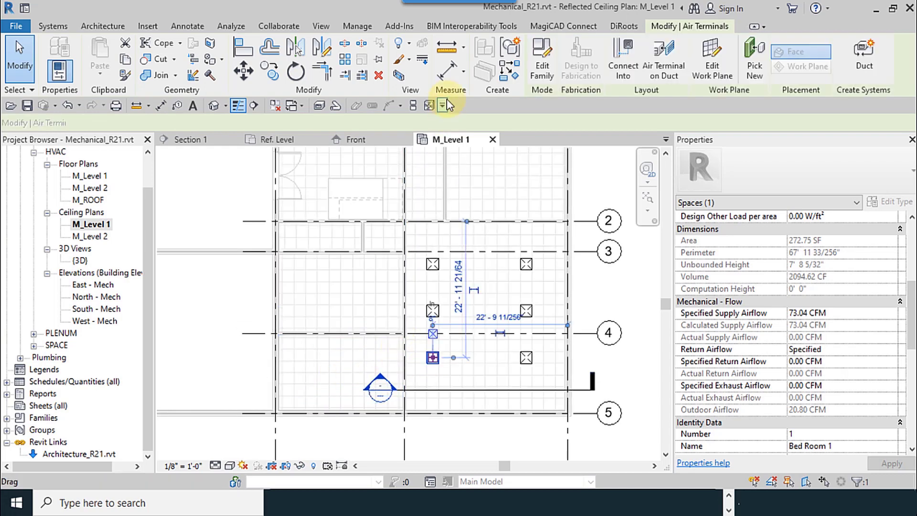
left_click(511, 73)
scroll(338, 375, "up", 2)
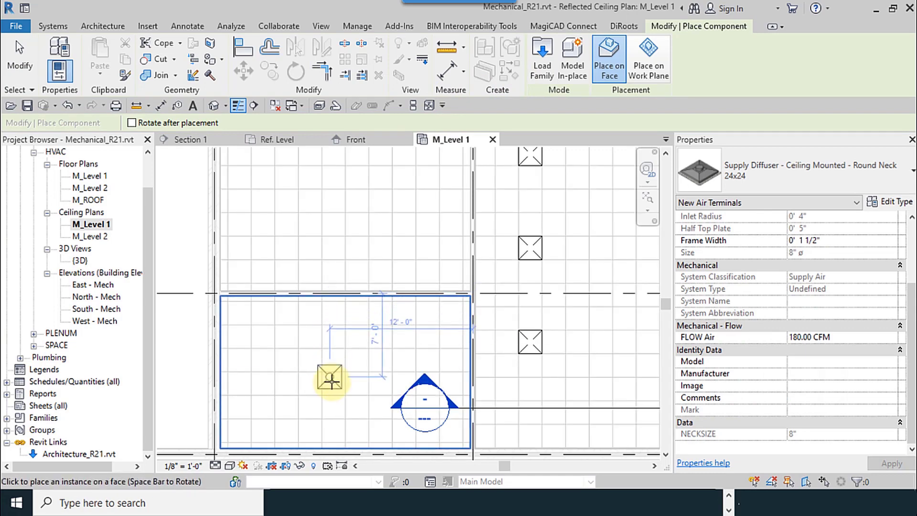
scroll(336, 382, "up", 2)
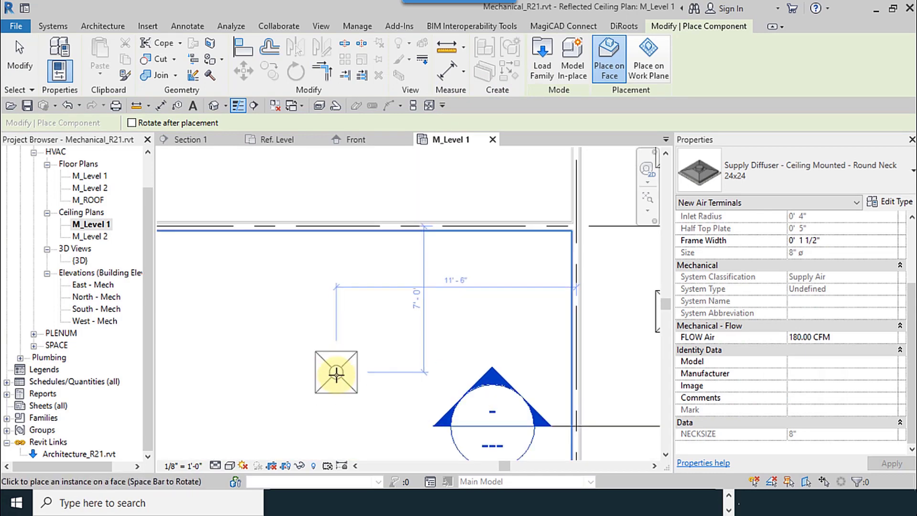
left_click(327, 374)
scroll(342, 415, "down", 4)
scroll(337, 401, "down", 2)
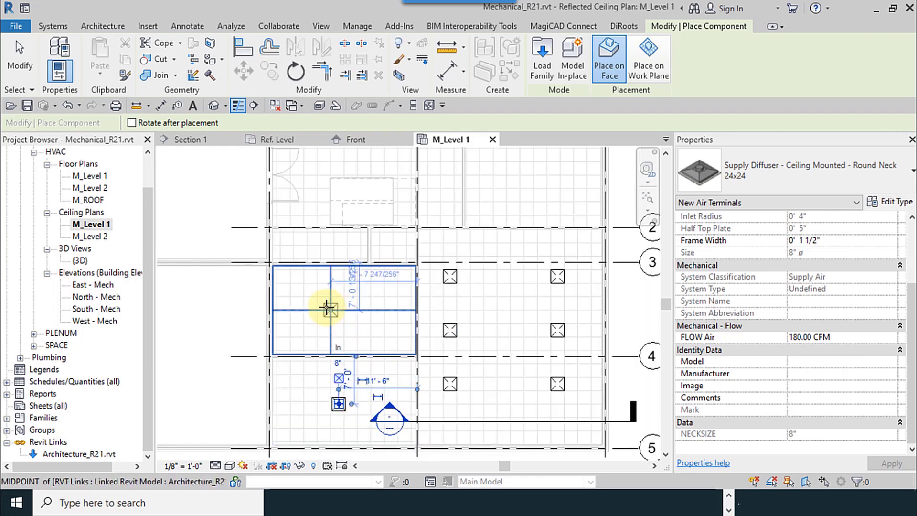
left_click(327, 309)
key("Escape")
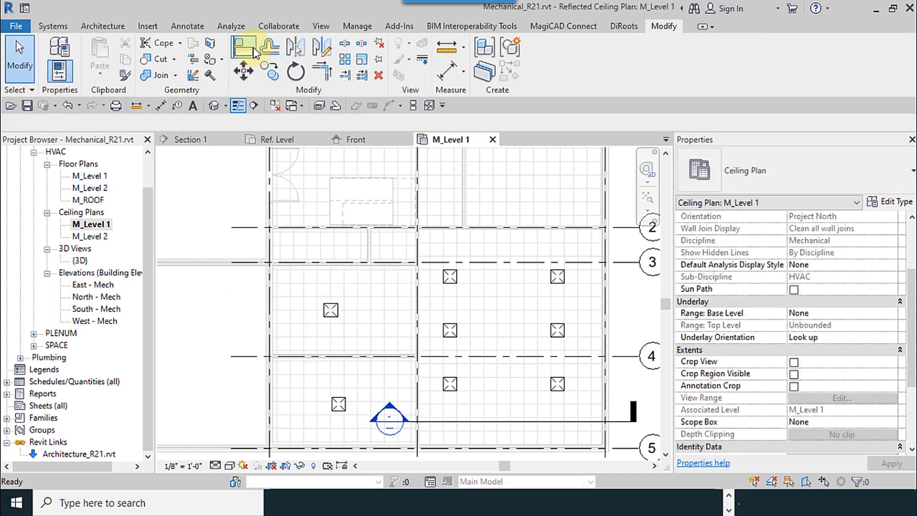
Step: Try to align the Bed Room 1 diffuser's side edge to the nearest vertical ceiling grid line, and undo the alignment
key("a")
key("l")
scroll(350, 315, "up", 3)
left_click(347, 329)
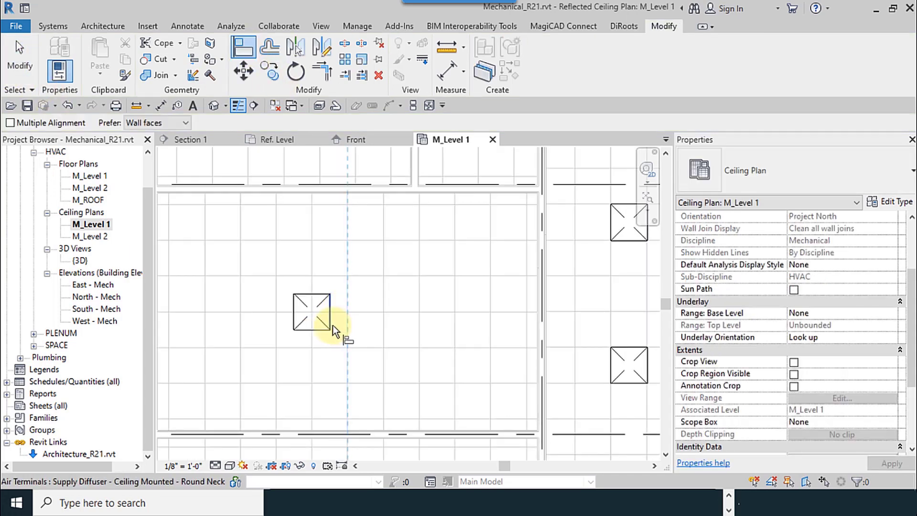
left_click(330, 326)
left_click(211, 177)
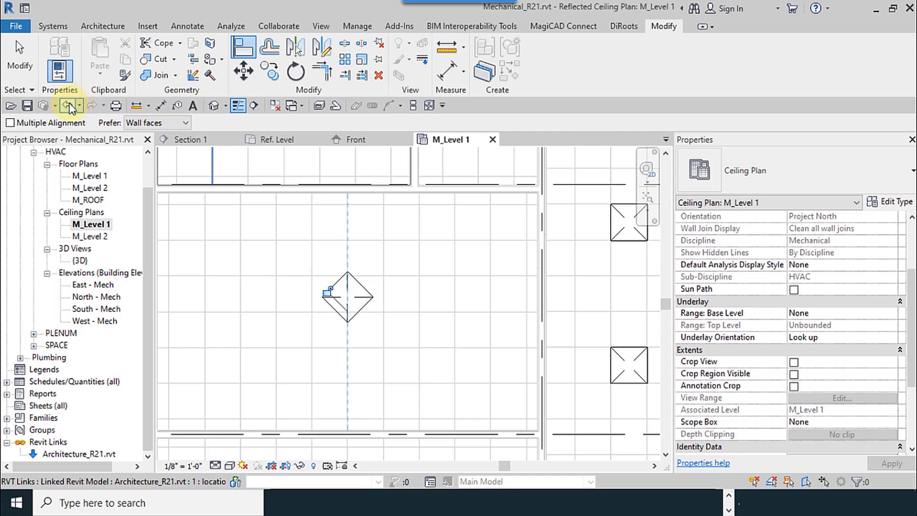
left_click(69, 108)
Step: Align the Bed Room 1 diffuser's lower edge and its Hall-facing side edge to the nearest ceiling grid lines
key("a")
key("l")
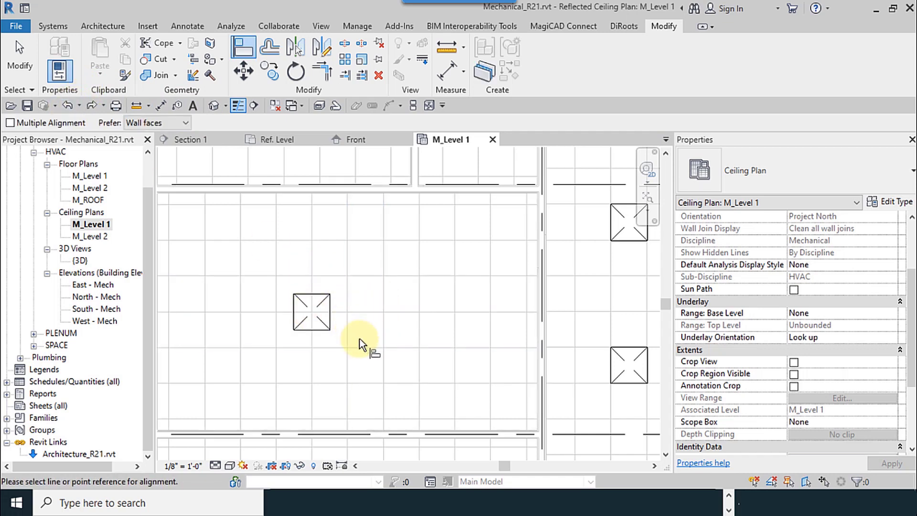
left_click(362, 348)
left_click(320, 330)
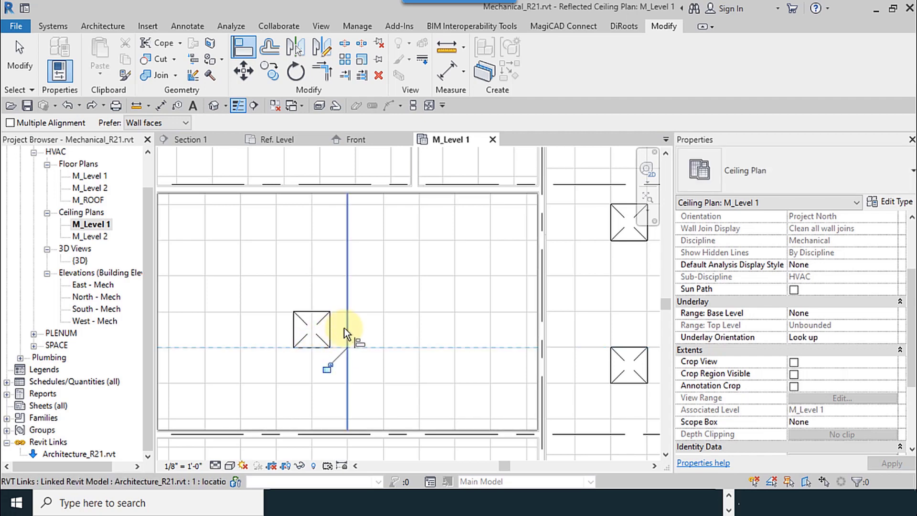
left_click(344, 328)
left_click(329, 328)
Step: Align the Baby Room 1 diffuser in line with the Bed Room 1 diffuser and its upper edge to the nearest horizontal ceiling grid line
scroll(354, 263, "down", 2)
middle_click_drag(376, 297, 419, 233)
scroll(376, 343, "up", 1)
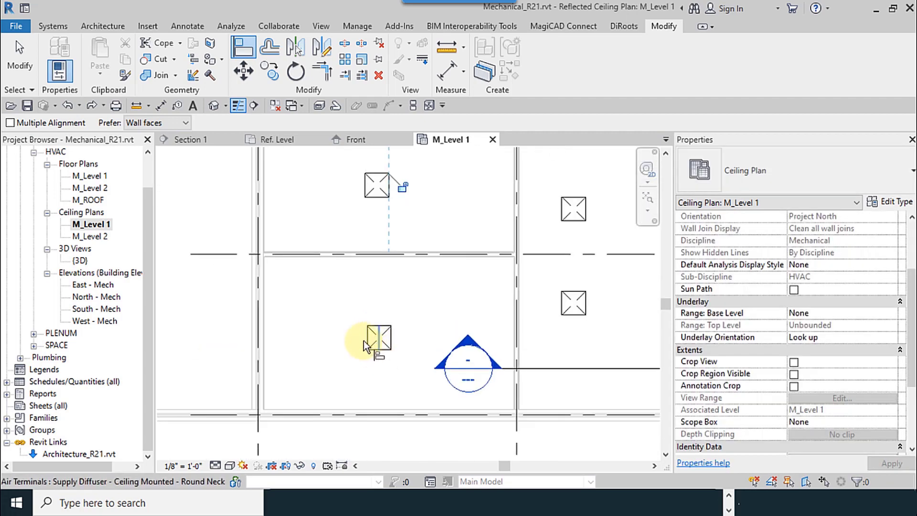
left_click(383, 199)
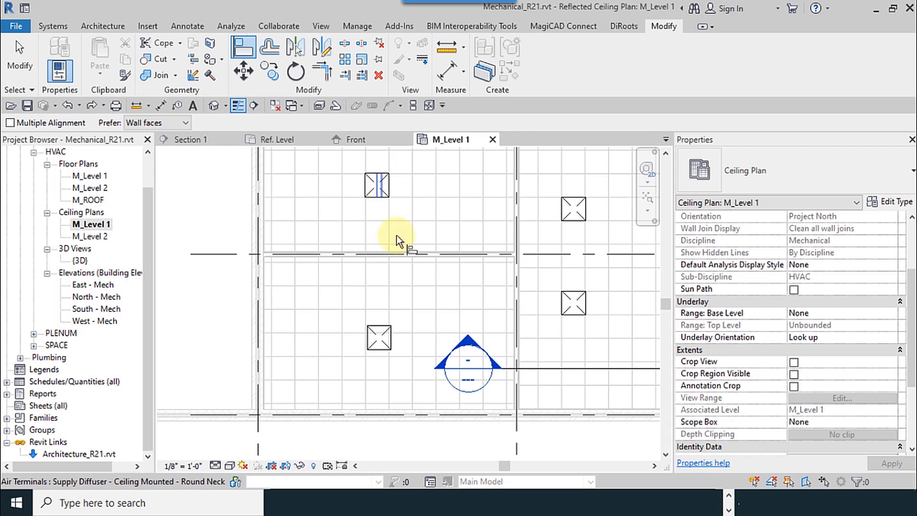
left_click(380, 354)
left_click(351, 336)
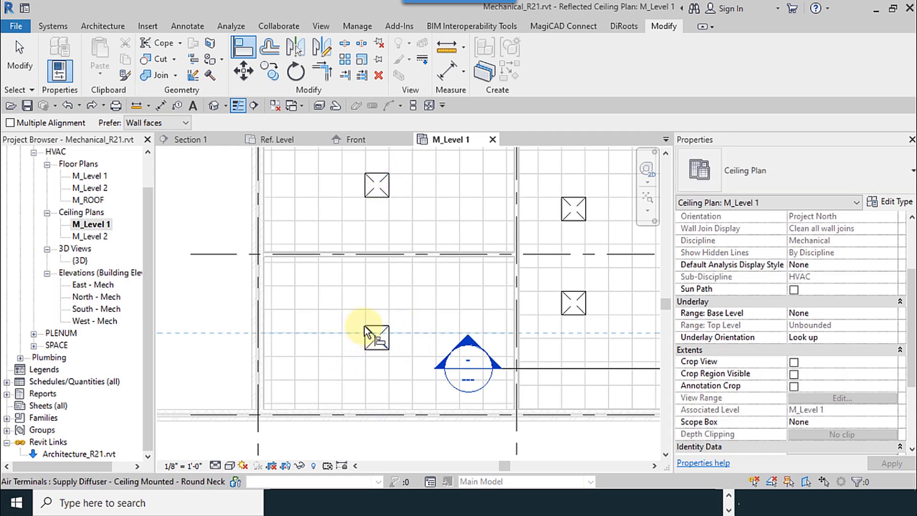
left_click(379, 327)
scroll(360, 353, "down", 1)
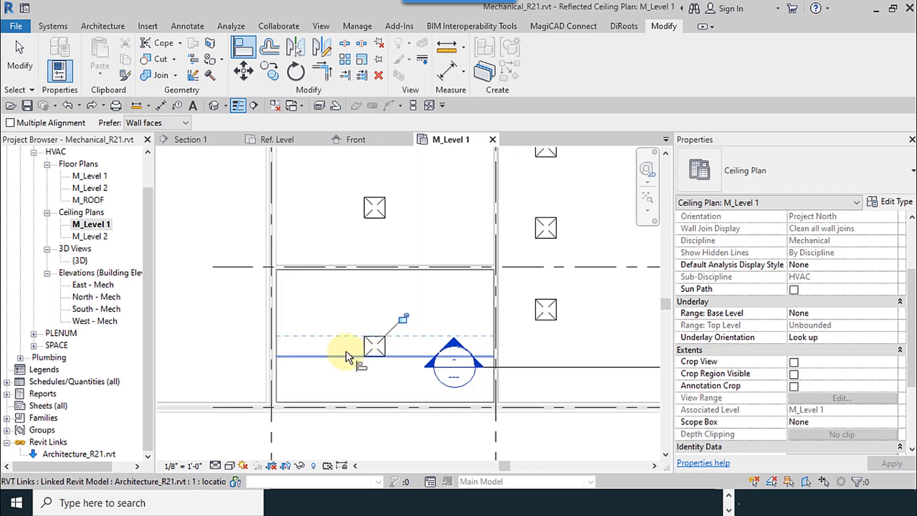
middle_click_drag(346, 352, 370, 374)
left_click(19, 62)
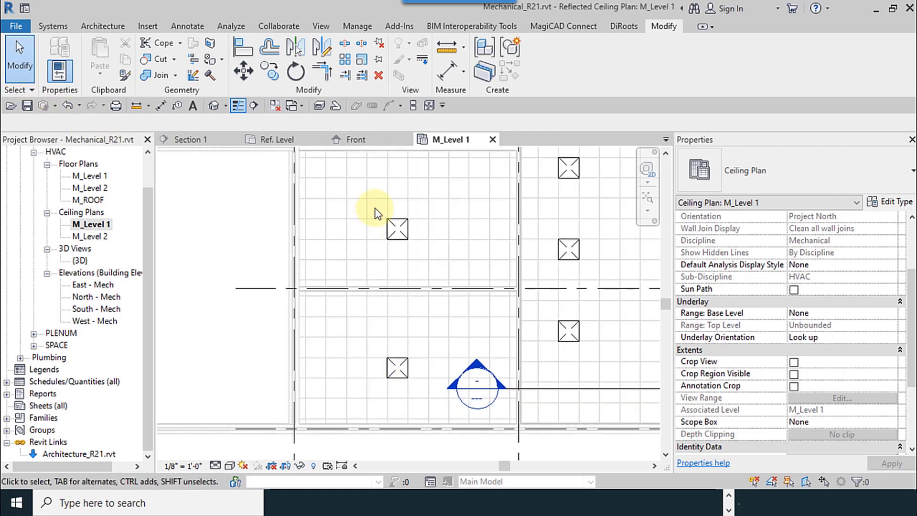
Step: Move the Bed Room 1 and Baby Room 1 diffusers together one ceiling tile, about 2 feet, horizontally away from Hall 1
left_click_drag(375, 207, 436, 404)
left_click(243, 70)
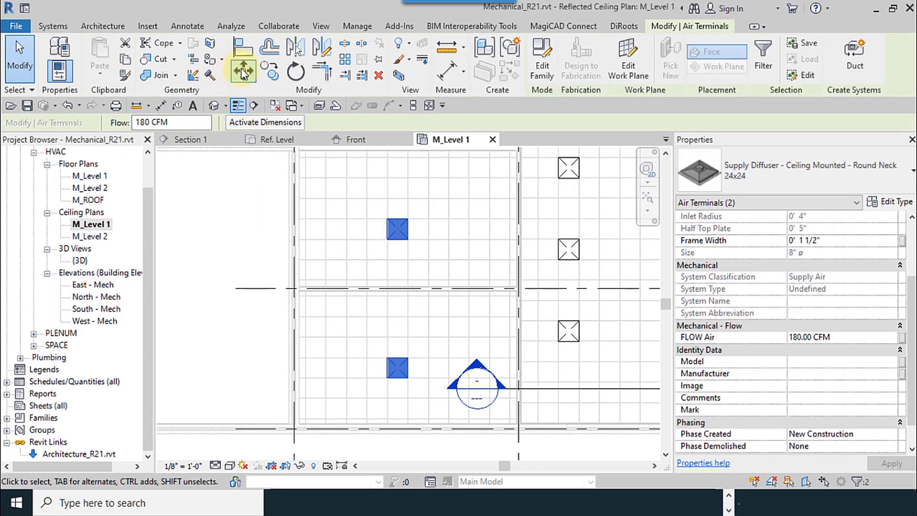
left_click(385, 217)
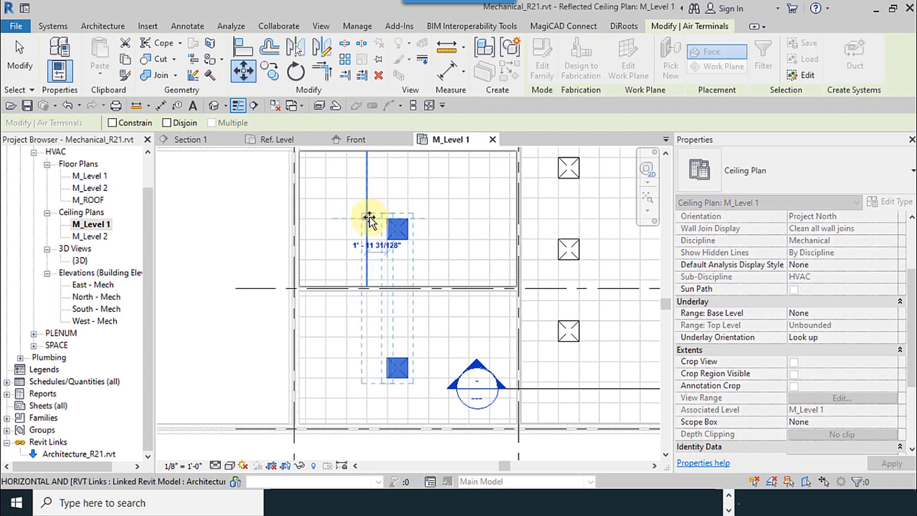
left_click(368, 218)
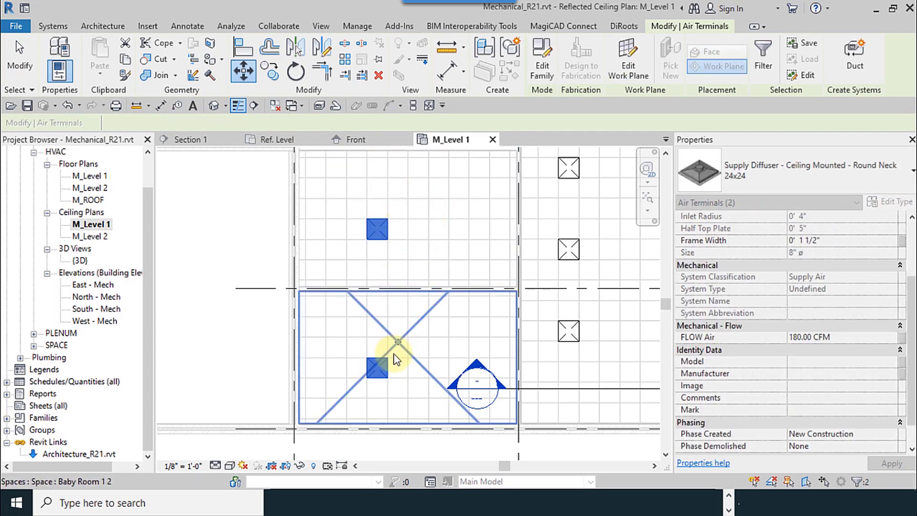
scroll(363, 363, "down", 3)
left_click(386, 419)
middle_click_drag(386, 420, 378, 441)
scroll(360, 310, "up", 1)
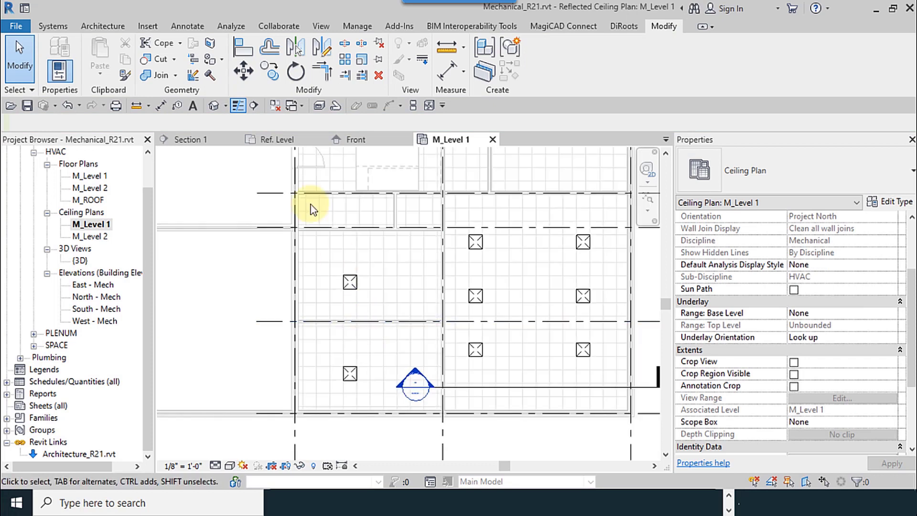
Step: Align the Bed Room 1 diffuser's horizontal centerline with the middle row of Hall 1 diffusers
key("a")
key("l")
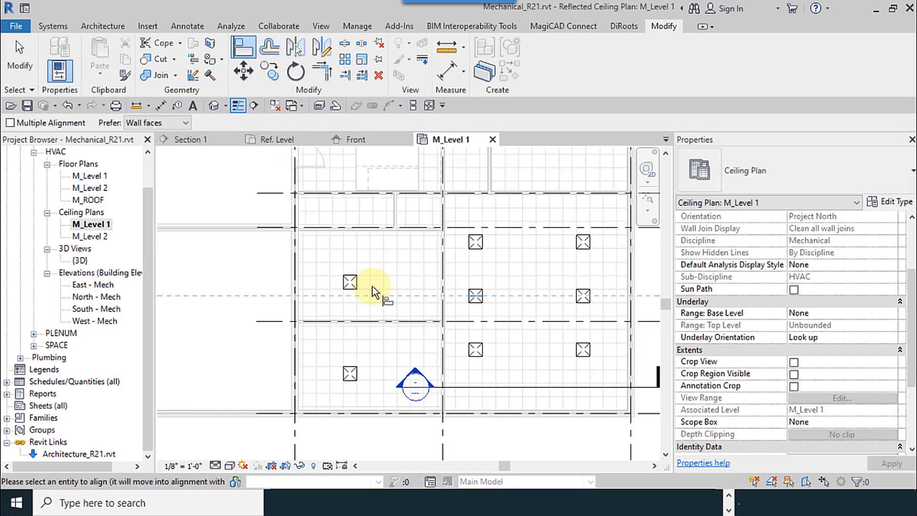
left_click(402, 284)
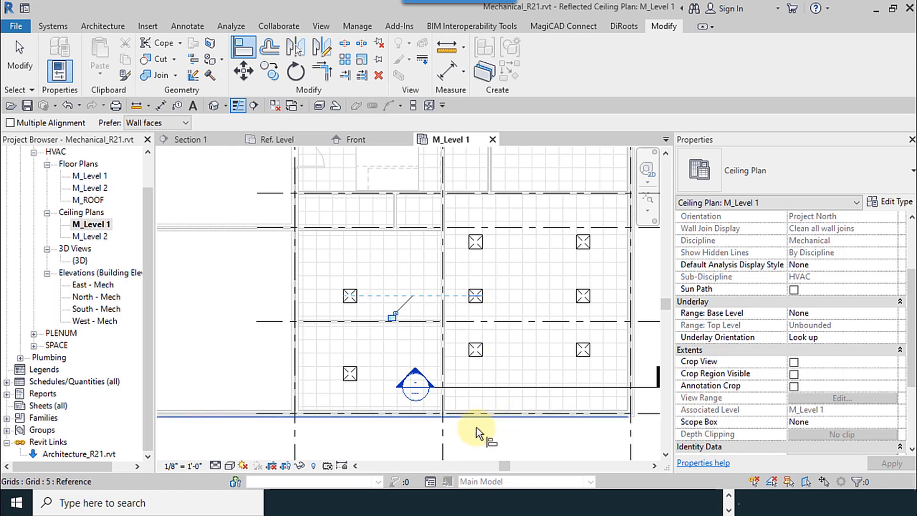
Step: Align the Bed Room 1 diffuser's upper edge to a horizontal ceiling grid line above it
left_click(347, 262)
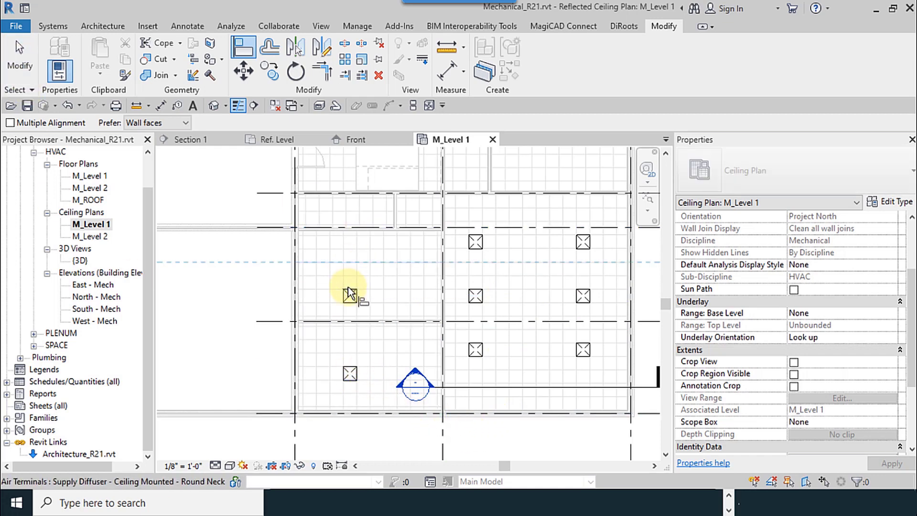
left_click(351, 294)
scroll(350, 269, "up", 2)
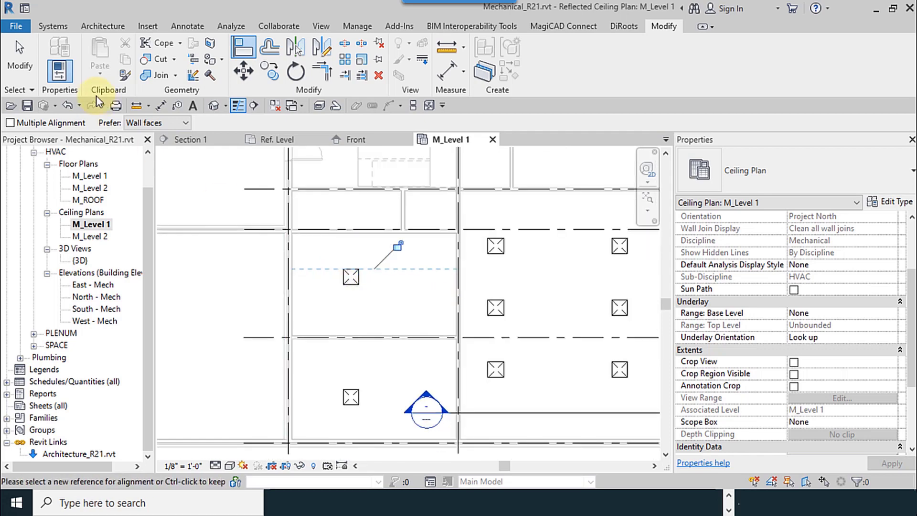